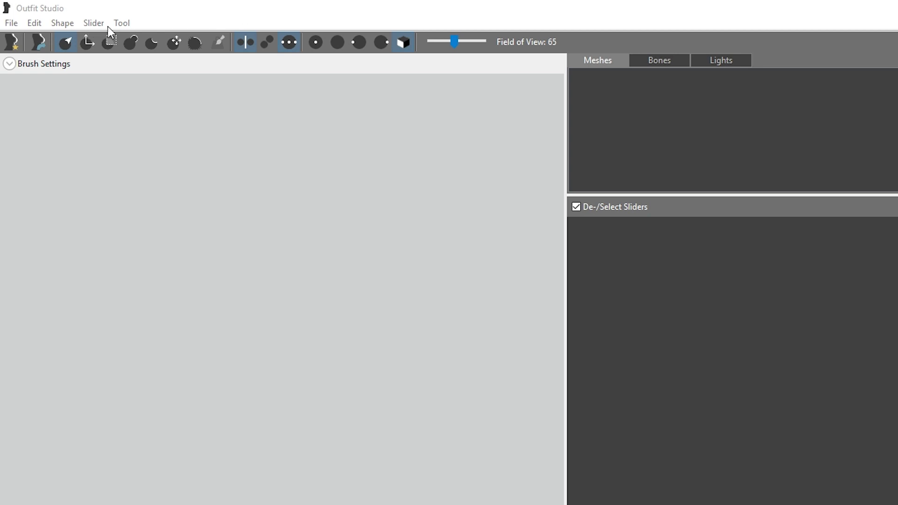
- Start a new Outfit Studio project with CBBE Body as the reference template and continue to the outfit page
left_click(526, 16)
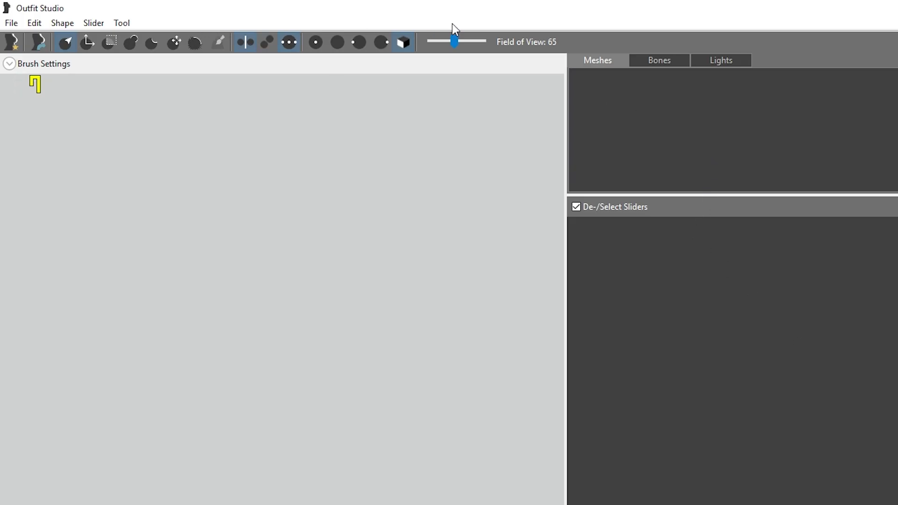
left_click(10, 23)
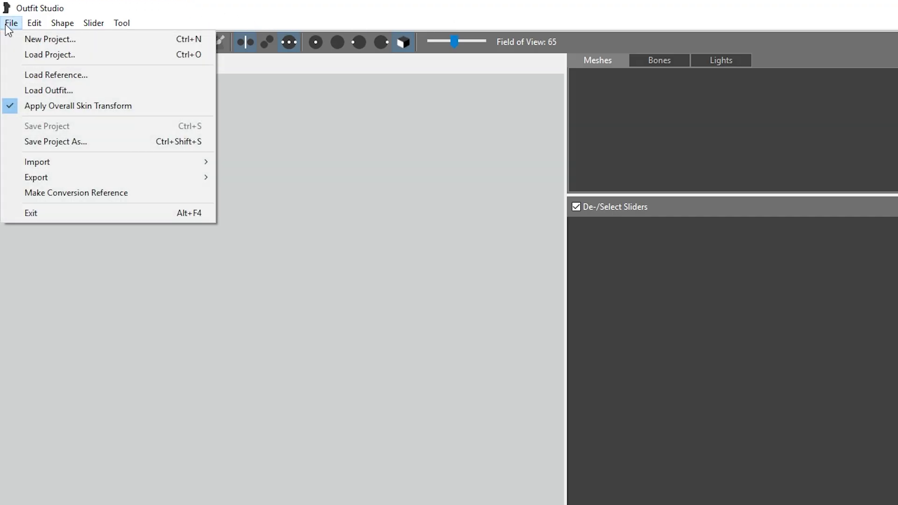
left_click(57, 42)
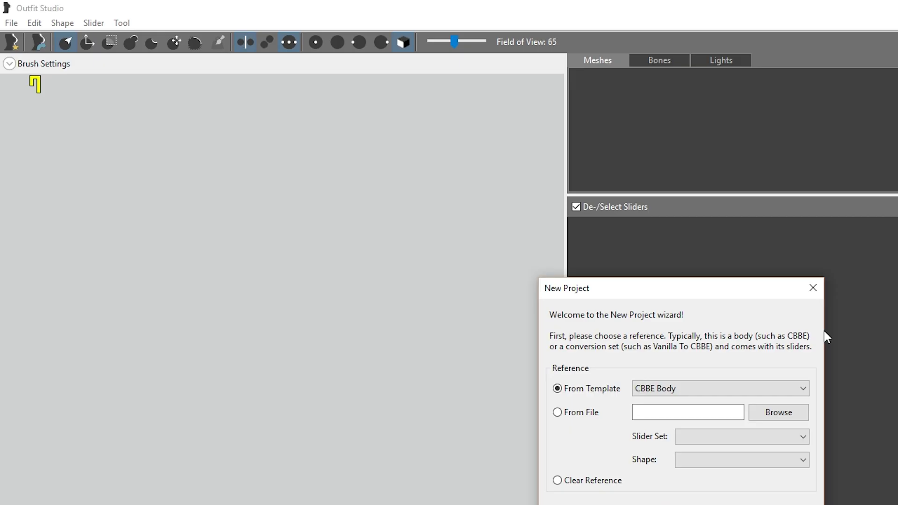
left_click_drag(701, 295, 717, 216)
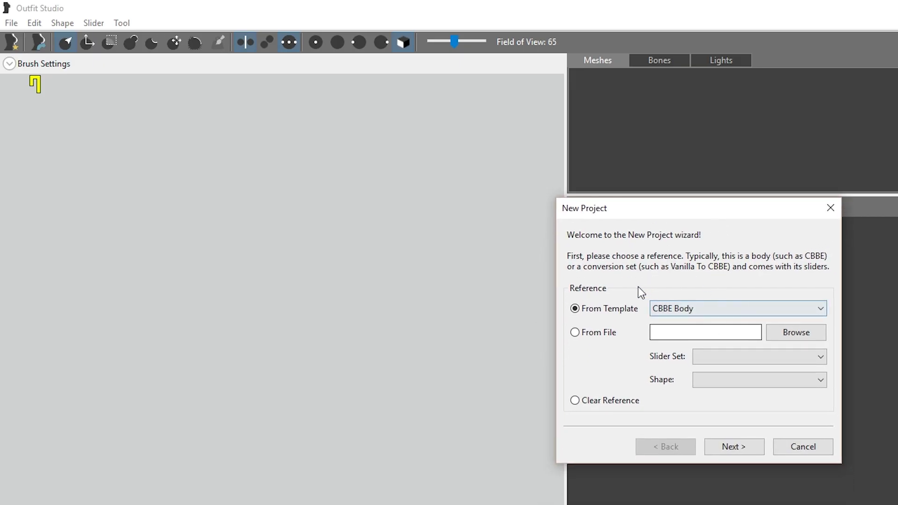
left_click(704, 313)
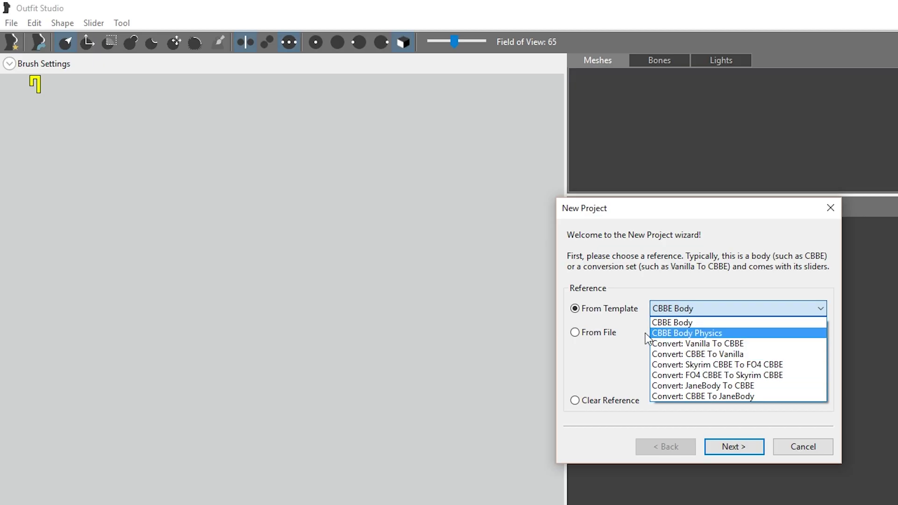
left_click(691, 322)
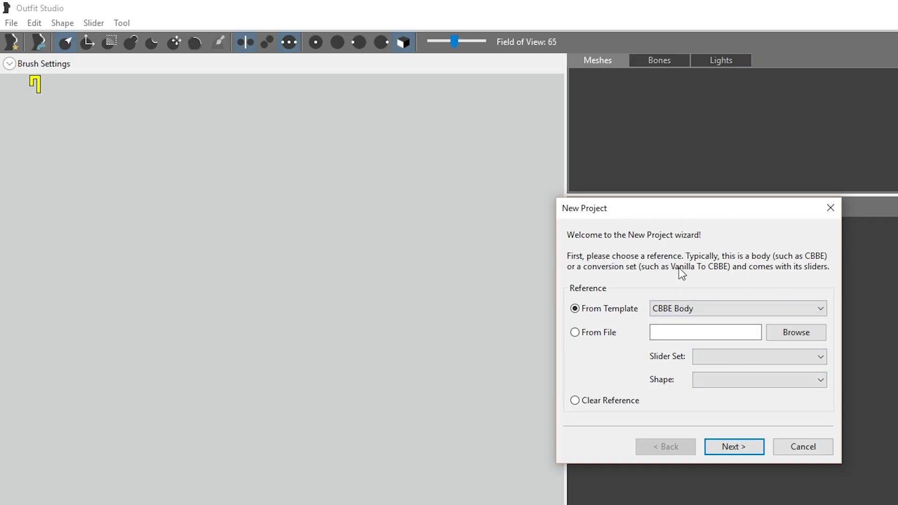
left_click(736, 450)
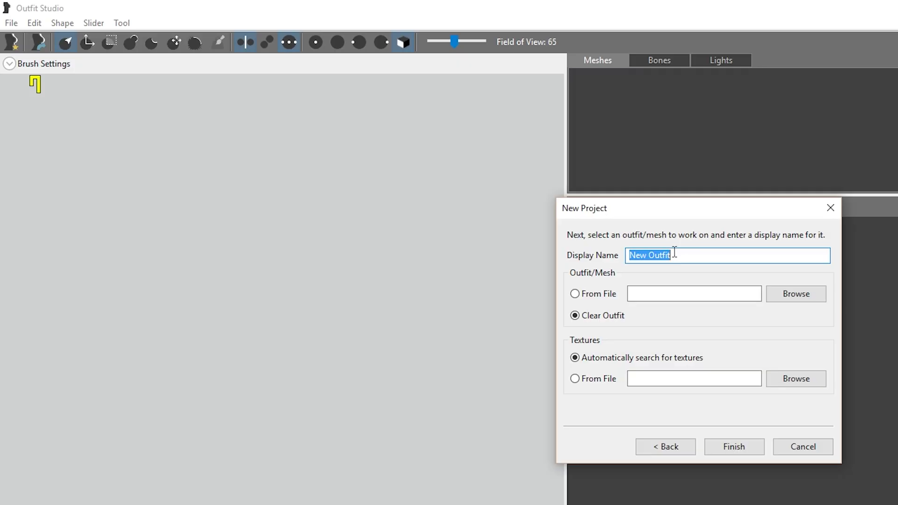
- Replace the display name 'New Outfit' with 'Railroad Uniform Dark'
left_click_drag(687, 254, 607, 257)
type("Railroad Uniform Dark")
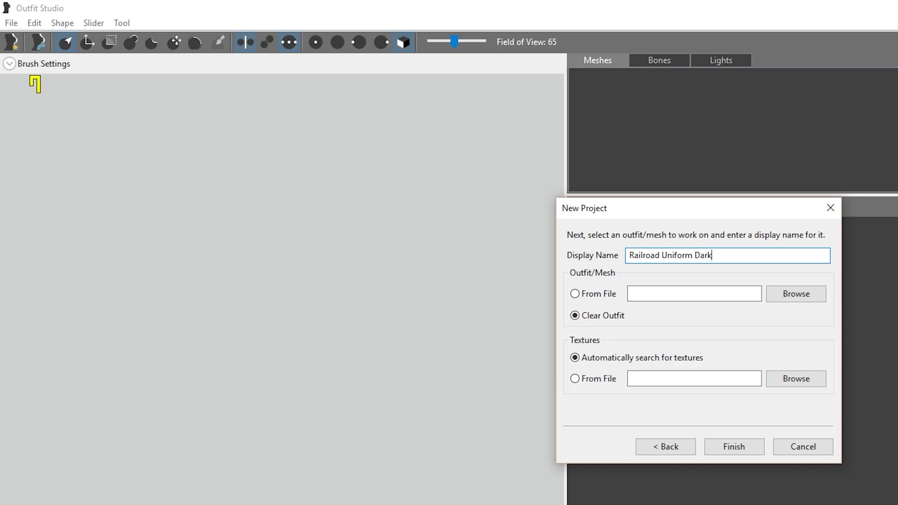
left_click(670, 255)
left_click(722, 262)
- Load the outfit mesh from file: railroad_uniform\female_dark.nif
left_click(578, 296)
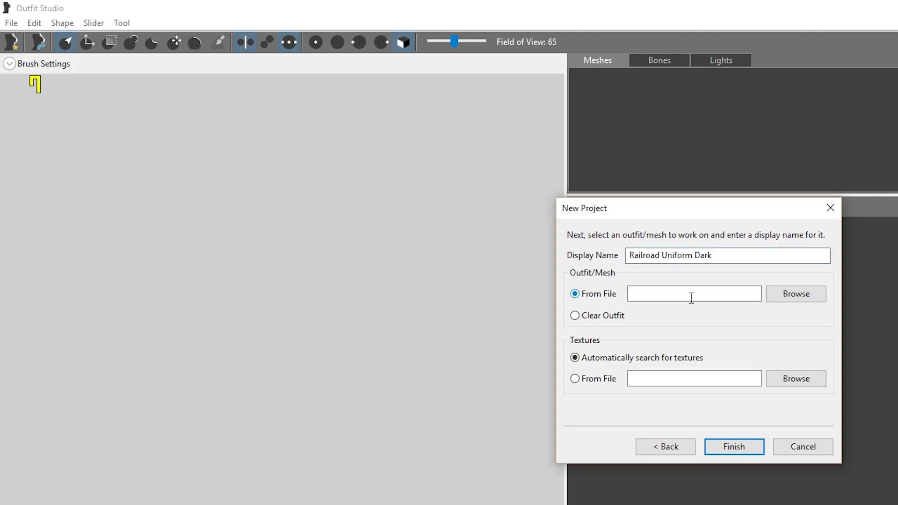
left_click(806, 294)
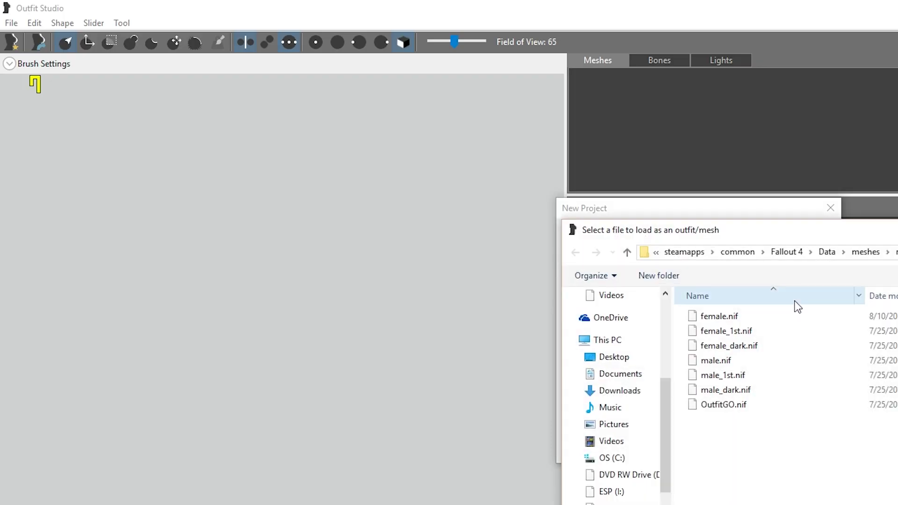
left_click_drag(849, 232, 664, 143)
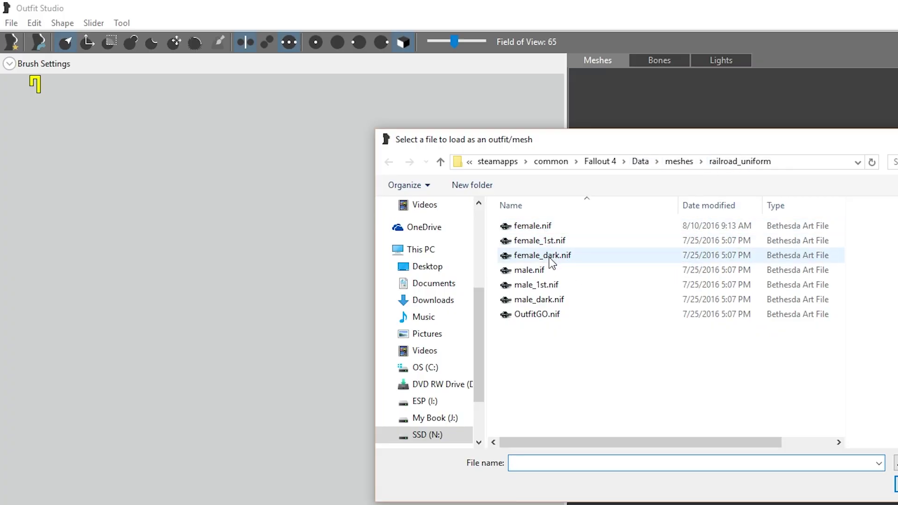
left_click(527, 260)
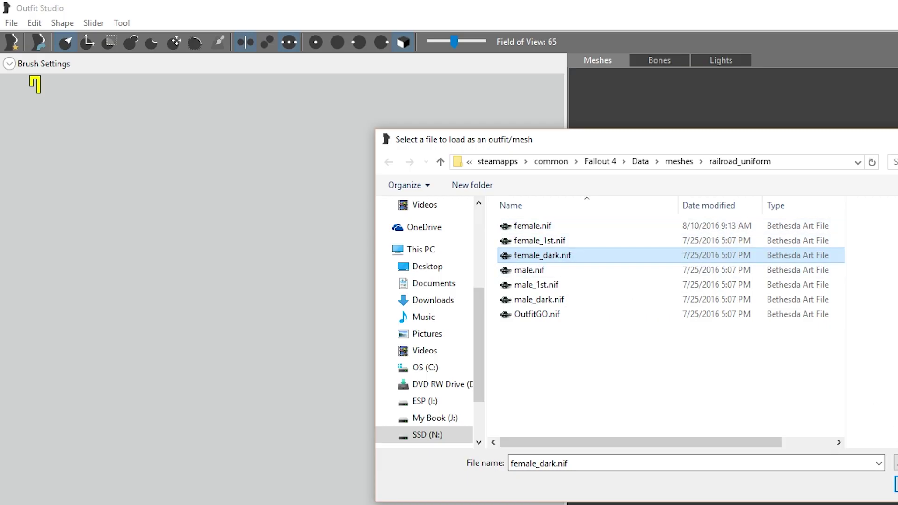
left_click(896, 486)
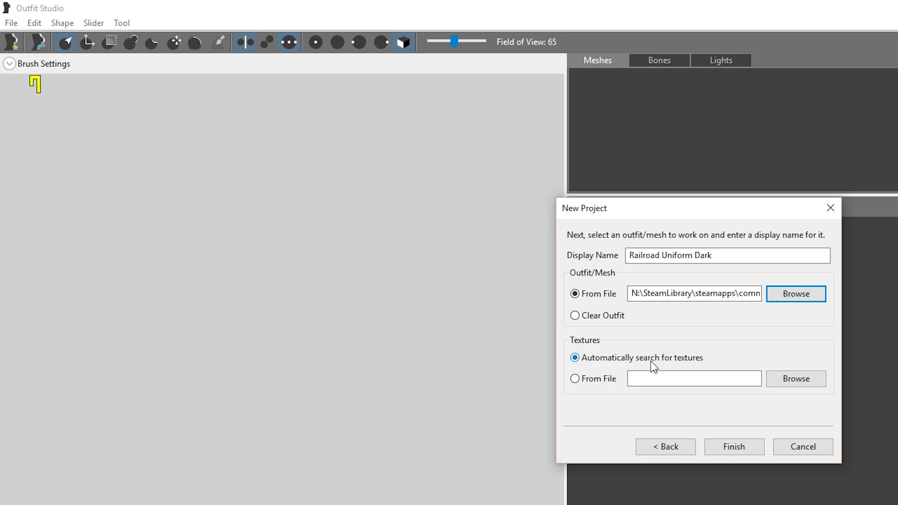
- Finish the wizard and inspect the loaded coat from front, back and side
left_click(733, 446)
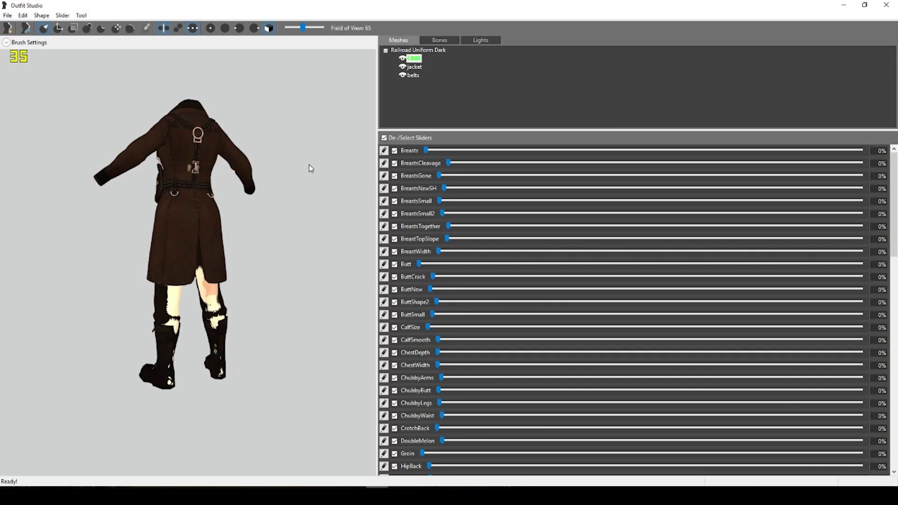
right_click_drag(309, 168, 155, 178)
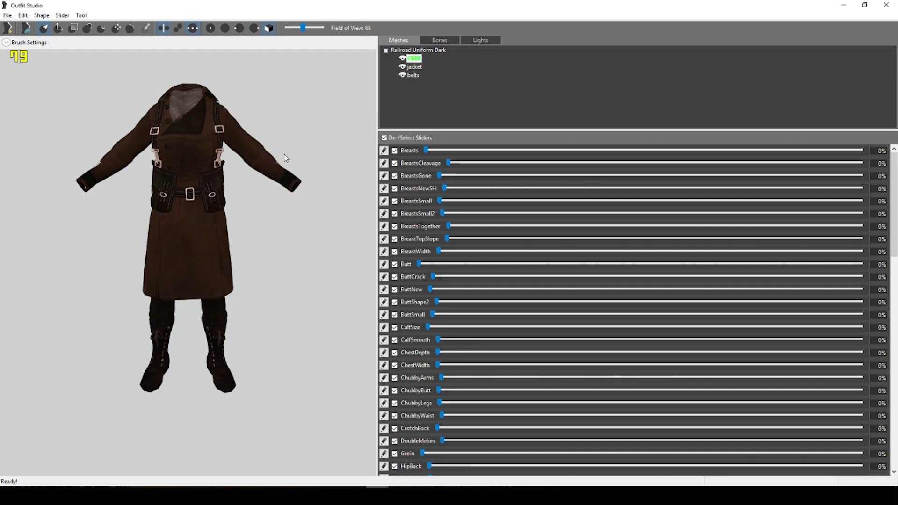
right_click_drag(253, 167, 192, 226)
scroll(200, 239, "up", 2)
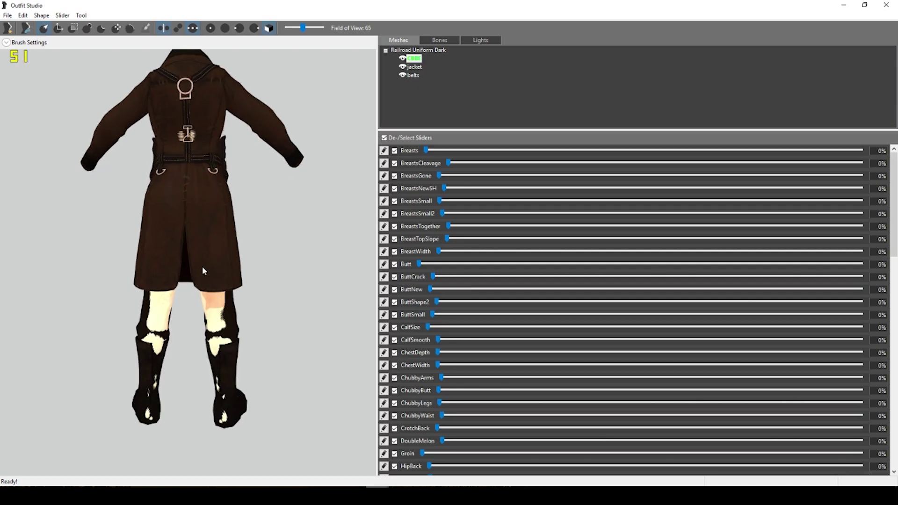
scroll(217, 303, "up", 2)
mouse_move(223, 324)
right_mouse_down()
mouse_move(187, 319)
mouse_move(183, 308)
mouse_move(206, 323)
right_mouse_up()
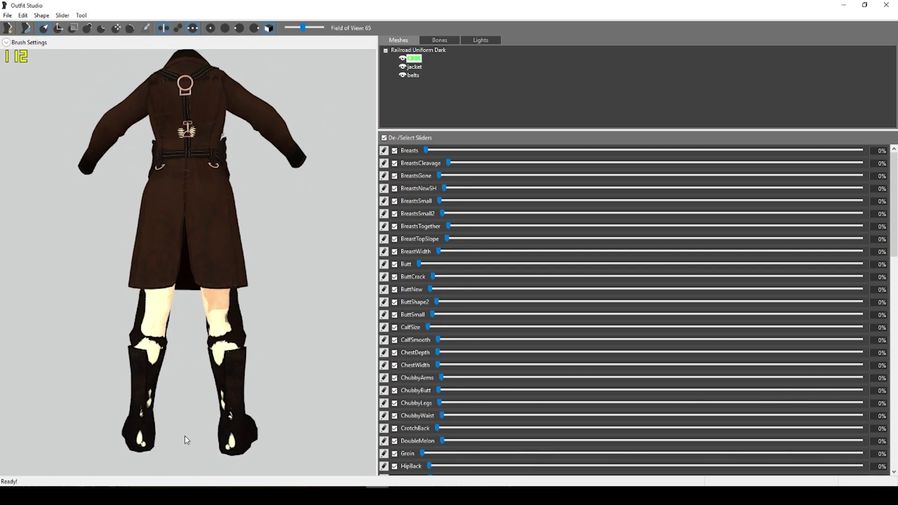
right_click_drag(186, 440, 256, 280)
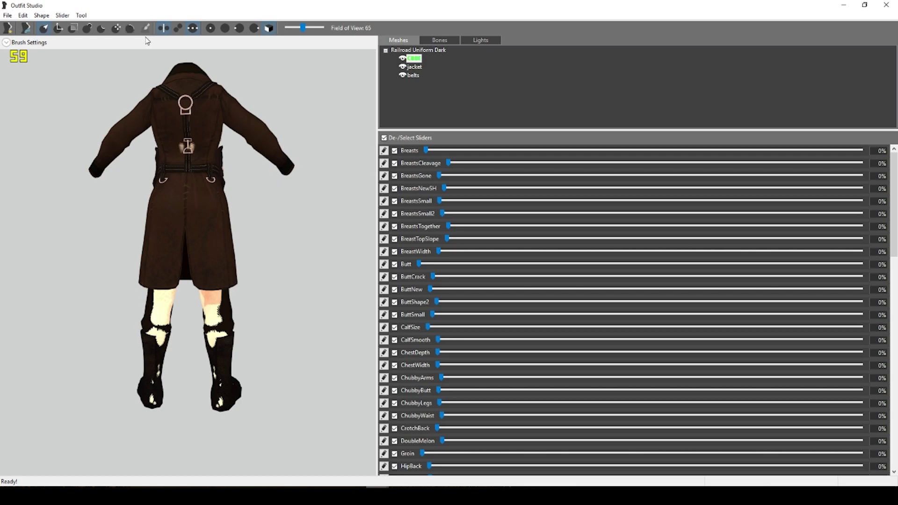
- Select the Inflate brush
left_click(87, 28)
scroll(203, 321, "up", 2)
scroll(214, 278, "down", 3)
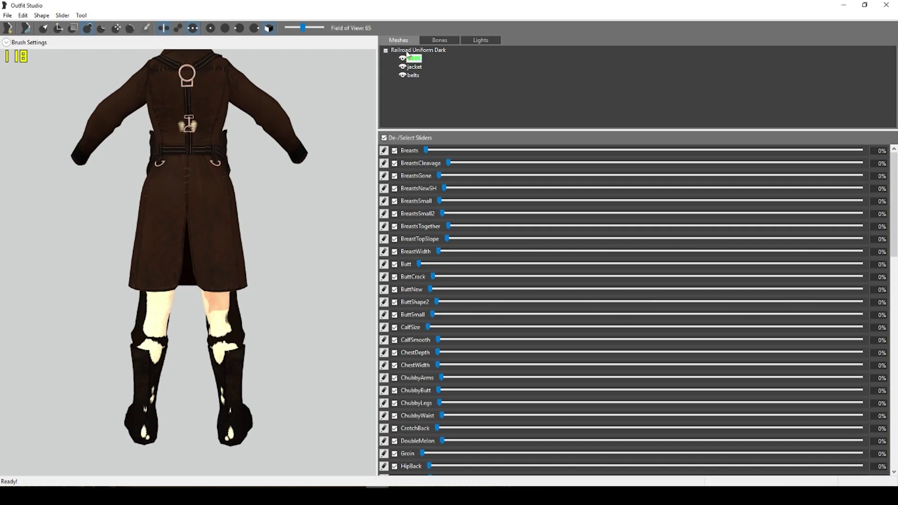
- Select the jacket mesh and view it from front and back to spot clipping
left_click(386, 51)
left_click(387, 51)
left_click(421, 69)
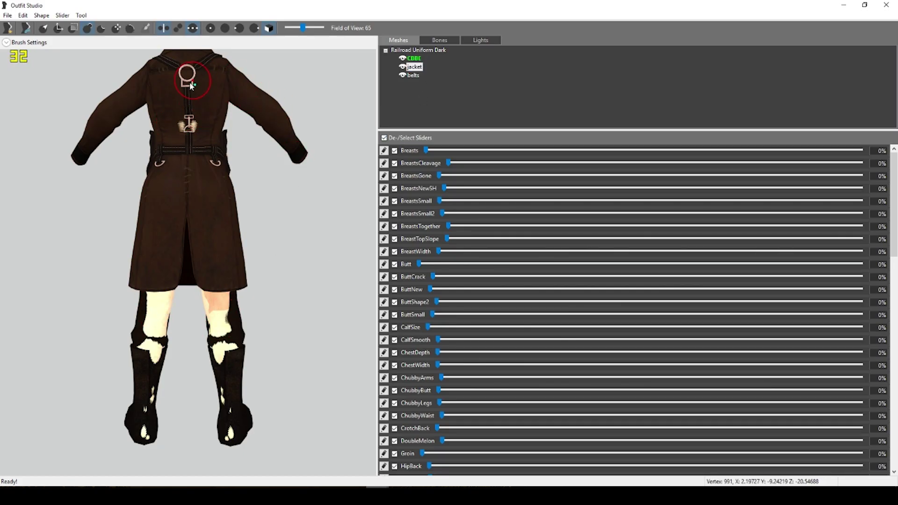
mouse_move(320, 284)
right_mouse_down()
mouse_move(303, 262)
mouse_move(158, 255)
mouse_move(179, 255)
right_mouse_up()
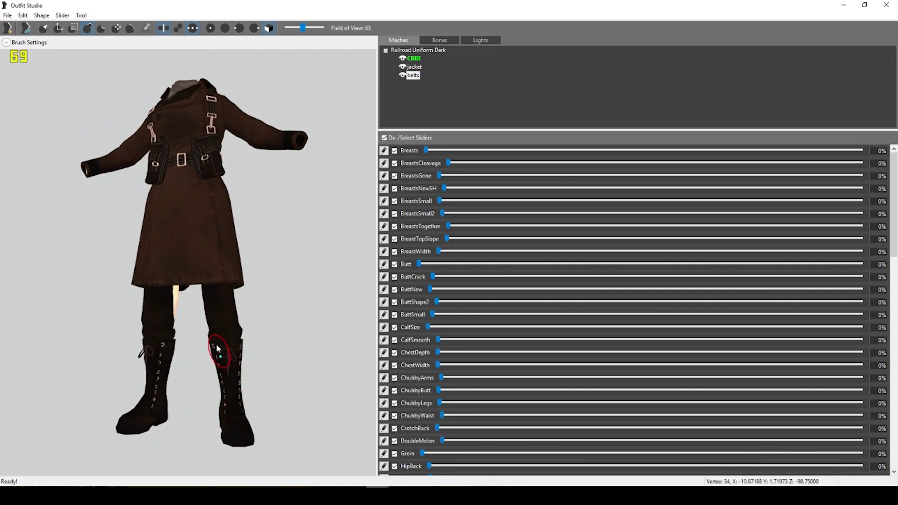
scroll(208, 152, "up", 3)
scroll(211, 145, "down", 3)
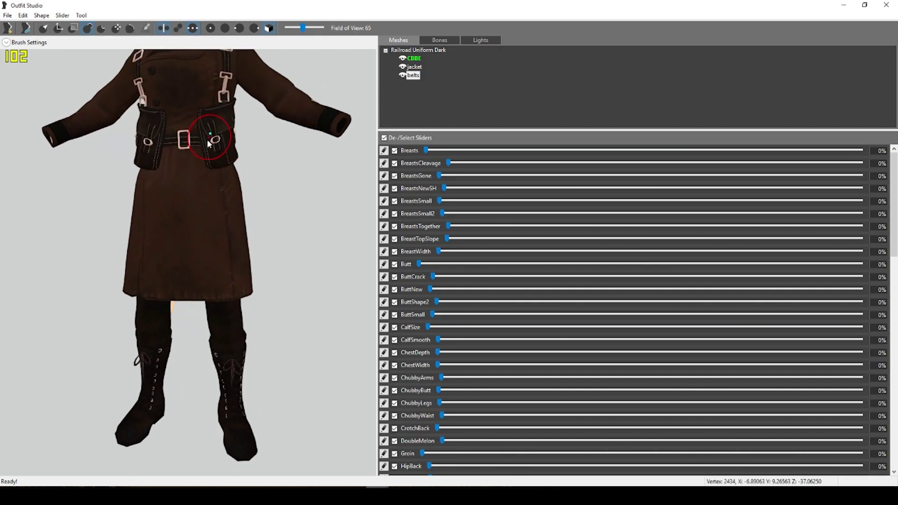
right_click_drag(210, 145, 265, 228)
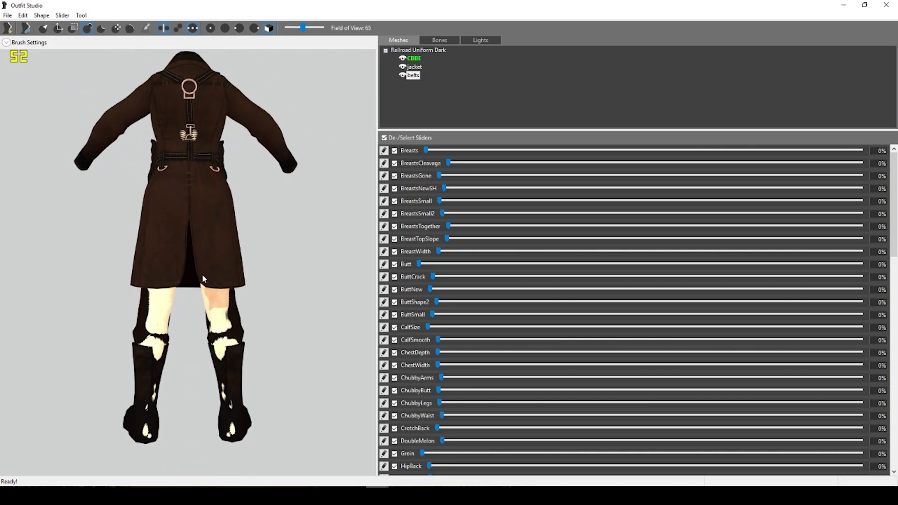
scroll(202, 274, "down", 1)
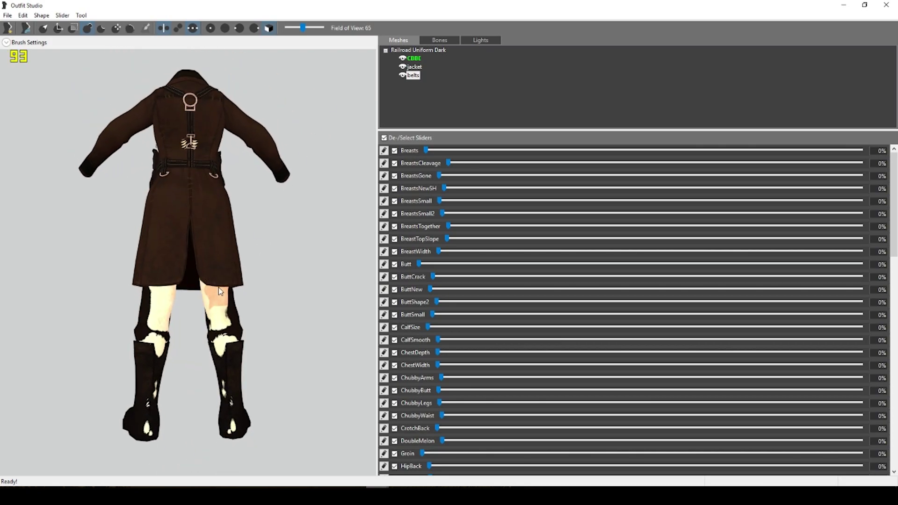
right_click_drag(218, 288, 218, 244)
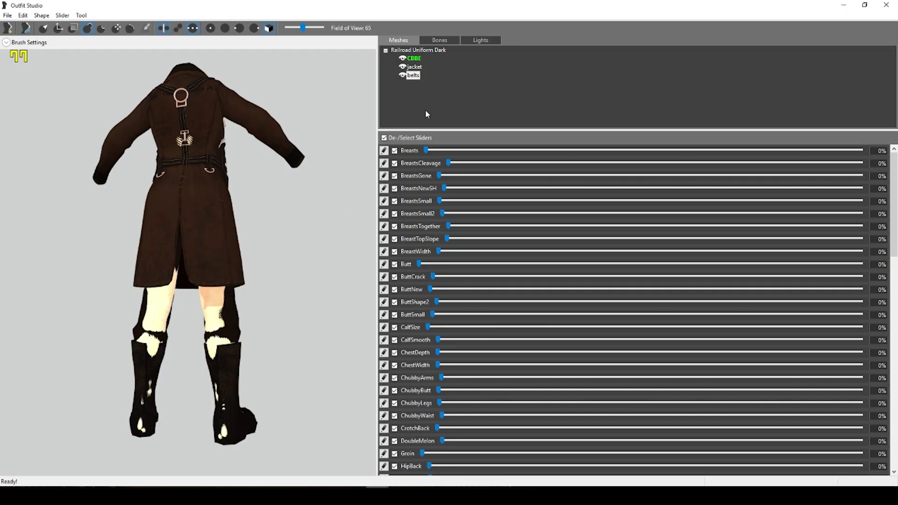
right_click_drag(264, 276, 121, 275)
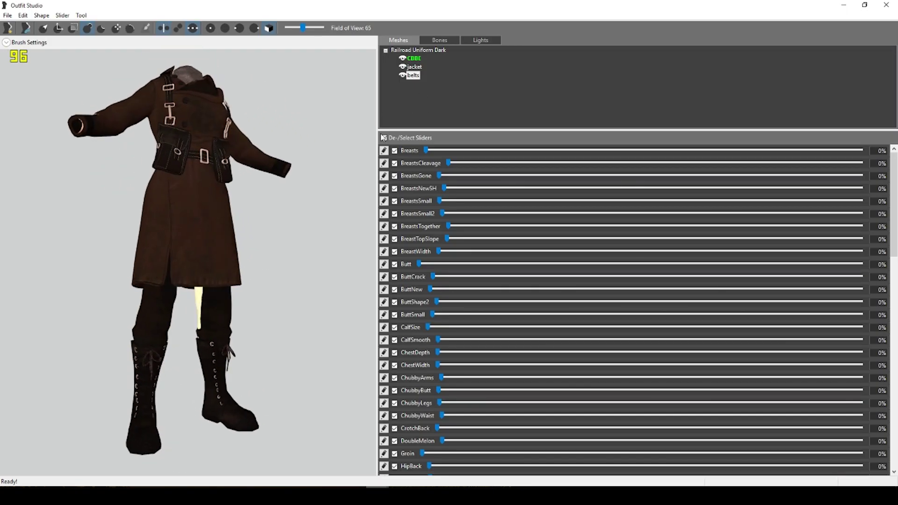
- Check the CBBE body and belts meshes from angled rear views
left_click(414, 59)
right_click_drag(199, 238, 324, 240)
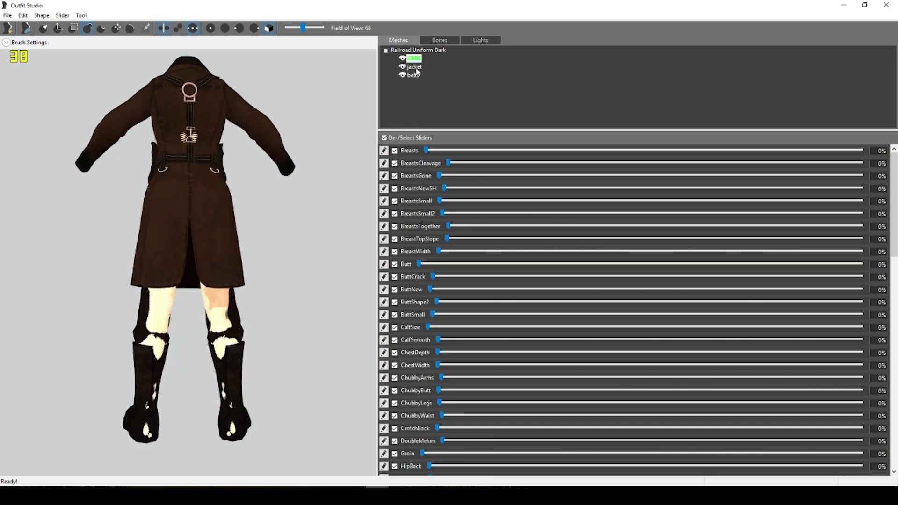
left_click(413, 75)
right_click_drag(301, 246, 253, 252)
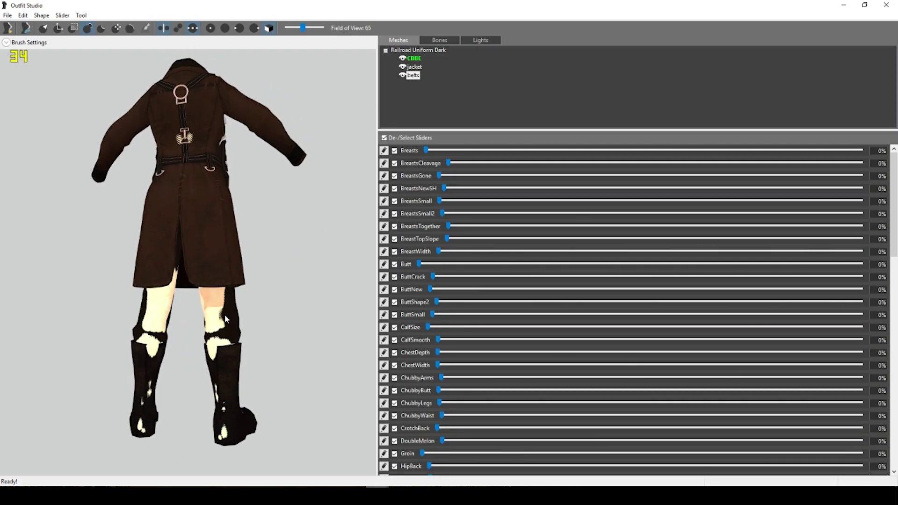
right_click_drag(224, 315, 243, 311)
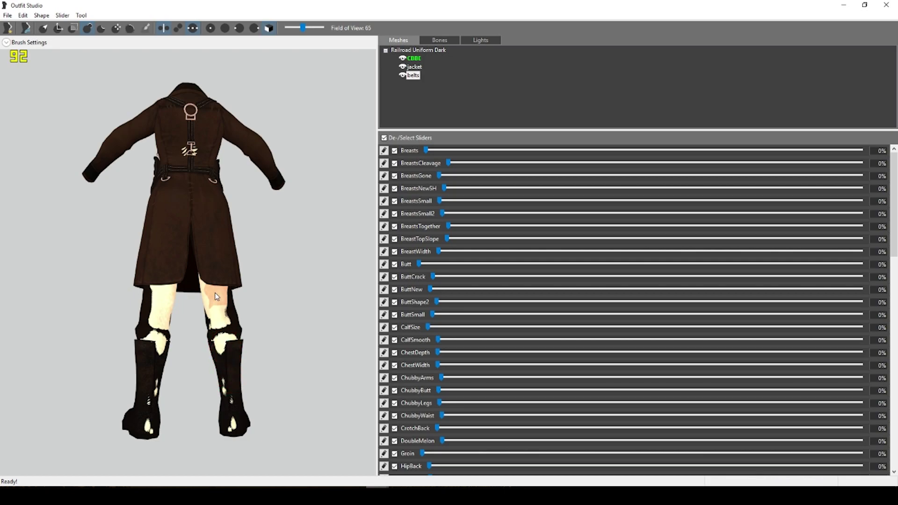
right_click_drag(222, 318, 205, 321)
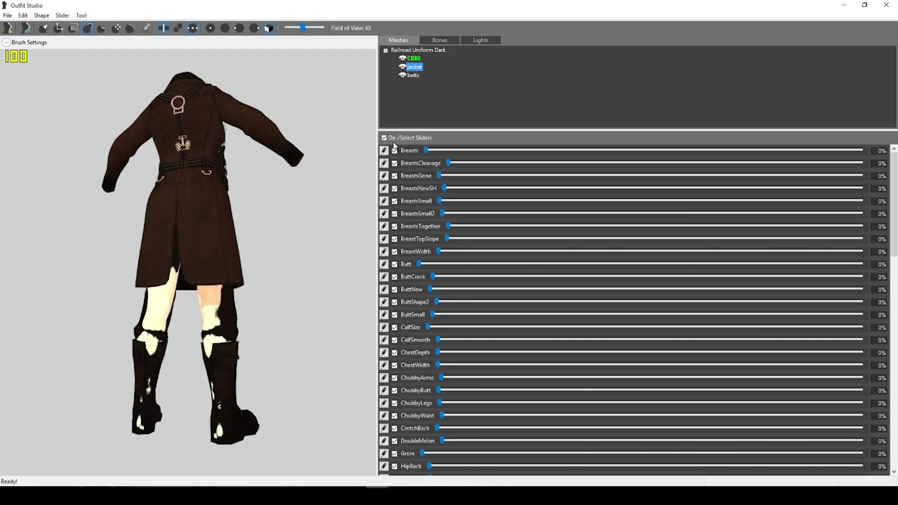
- Brush the trousers over the exposed skin on both knees and the inner thigh
right_click_drag(206, 307, 247, 304)
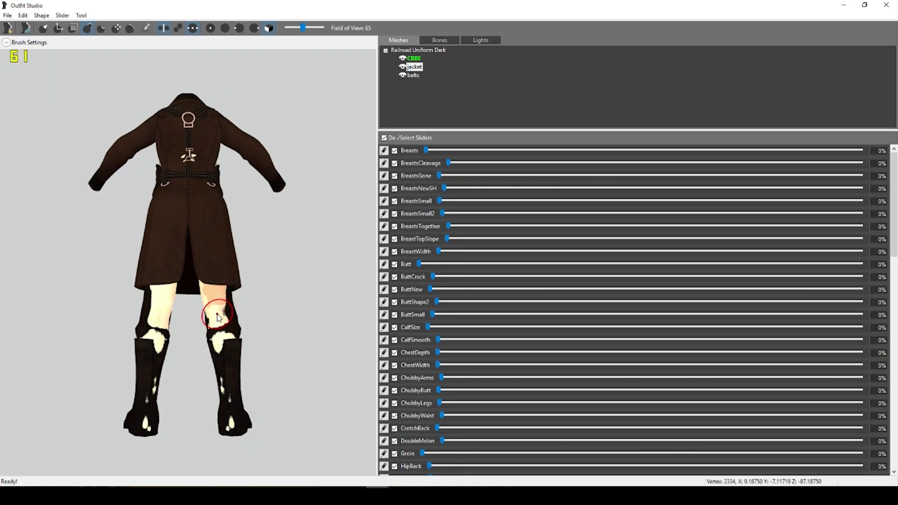
scroll(220, 323, "up", 4)
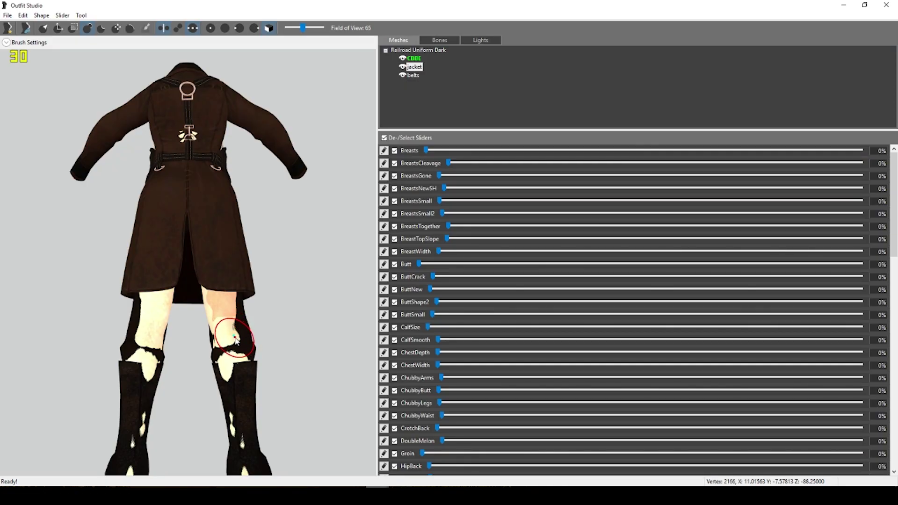
mouse_move(235, 340)
left_mouse_down()
mouse_move(210, 342)
mouse_move(235, 335)
mouse_move(220, 338)
mouse_move(233, 325)
mouse_move(219, 318)
mouse_move(230, 310)
mouse_move(209, 327)
mouse_move(226, 303)
mouse_move(210, 306)
mouse_move(222, 295)
mouse_move(232, 298)
mouse_move(233, 371)
mouse_move(236, 363)
mouse_move(228, 357)
mouse_move(222, 380)
mouse_move(219, 363)
mouse_move(245, 351)
left_mouse_up()
mouse_move(244, 351)
right_mouse_down()
mouse_move(218, 374)
mouse_move(245, 359)
right_mouse_up()
mouse_move(245, 359)
left_mouse_down()
mouse_move(231, 376)
mouse_move(227, 319)
mouse_move(209, 305)
mouse_move(223, 294)
mouse_move(229, 304)
mouse_move(205, 287)
left_mouse_up()
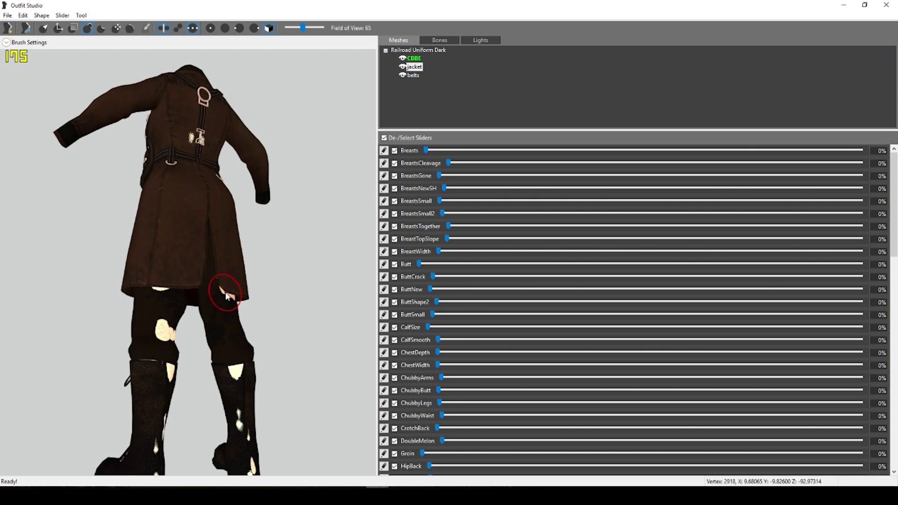
mouse_move(226, 303)
right_mouse_down()
mouse_move(222, 314)
mouse_move(150, 339)
right_mouse_up()
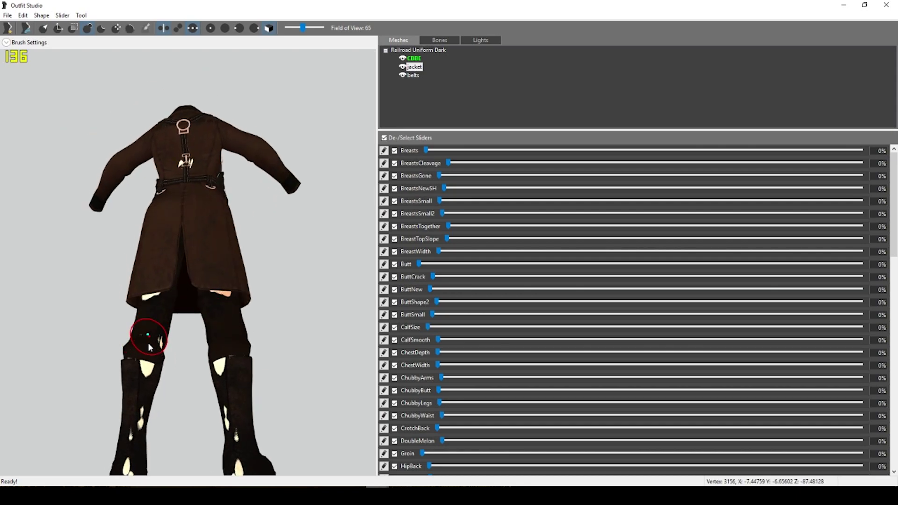
left_click_drag(145, 369, 164, 341)
right_click_drag(164, 341, 139, 374)
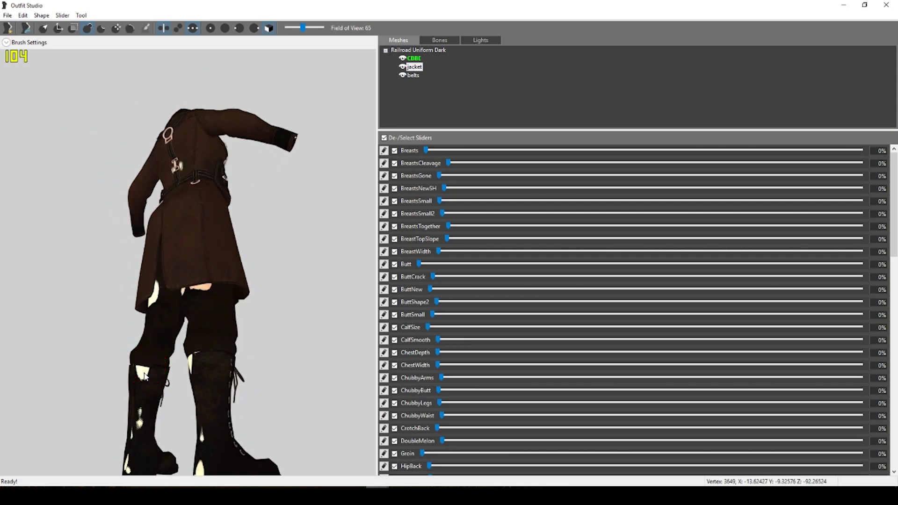
- Cover the skin patches on the seat and left hip
mouse_move(154, 336)
right_mouse_down()
mouse_move(176, 341)
mouse_move(172, 310)
mouse_move(197, 335)
right_mouse_up()
left_click_drag(209, 335, 217, 326)
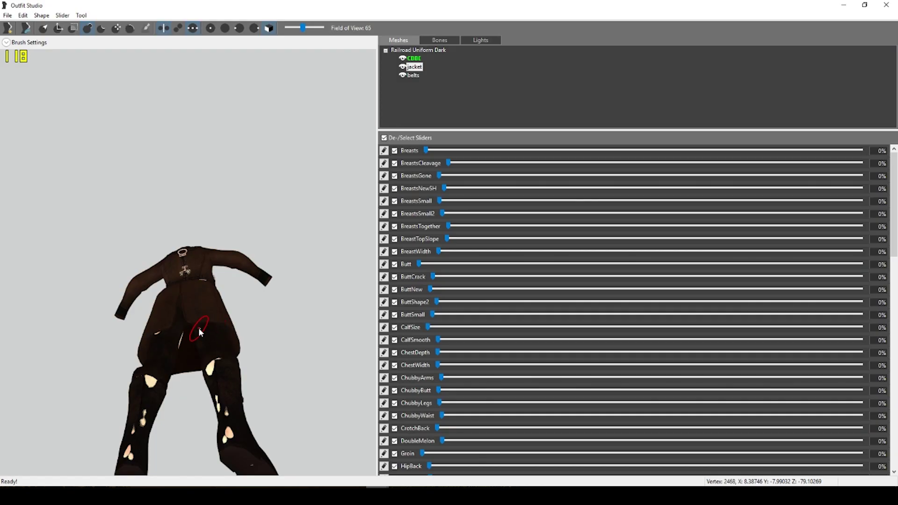
right_click_drag(166, 338, 153, 338)
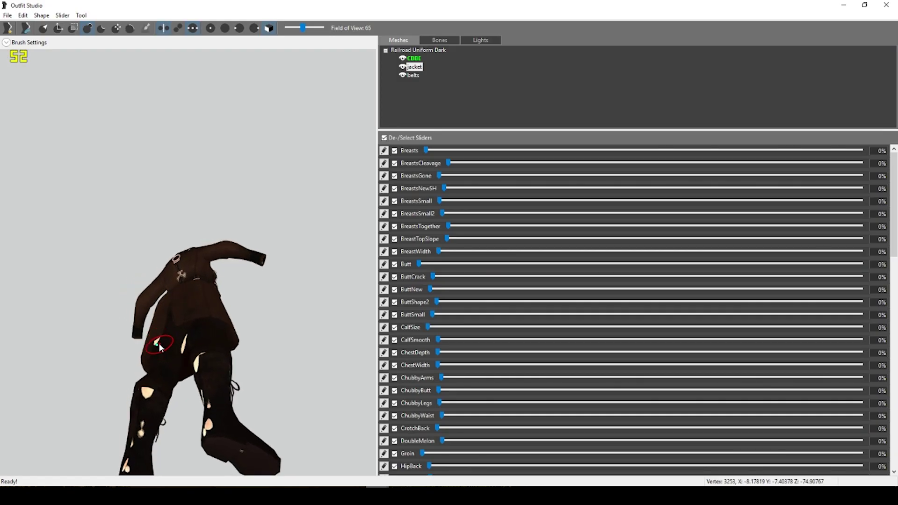
left_click_drag(176, 347, 180, 354)
right_click_drag(185, 344, 114, 342)
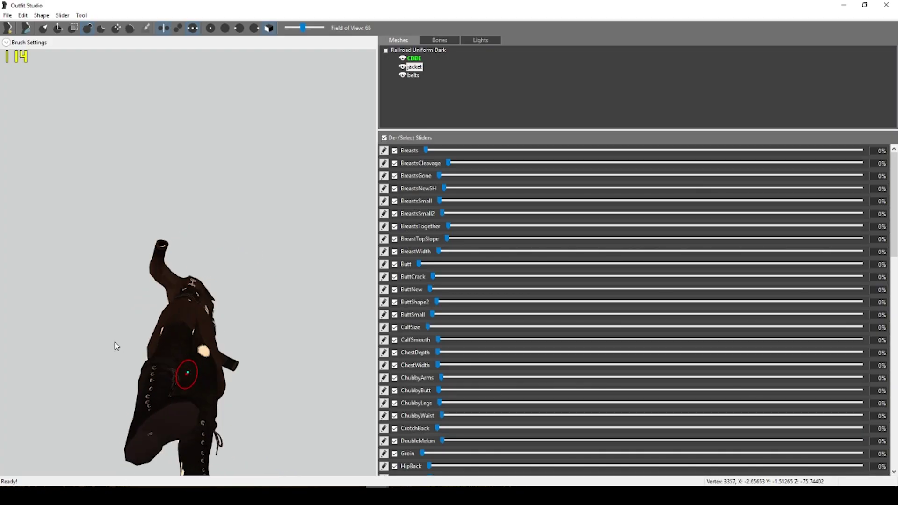
left_click_drag(204, 363, 203, 355)
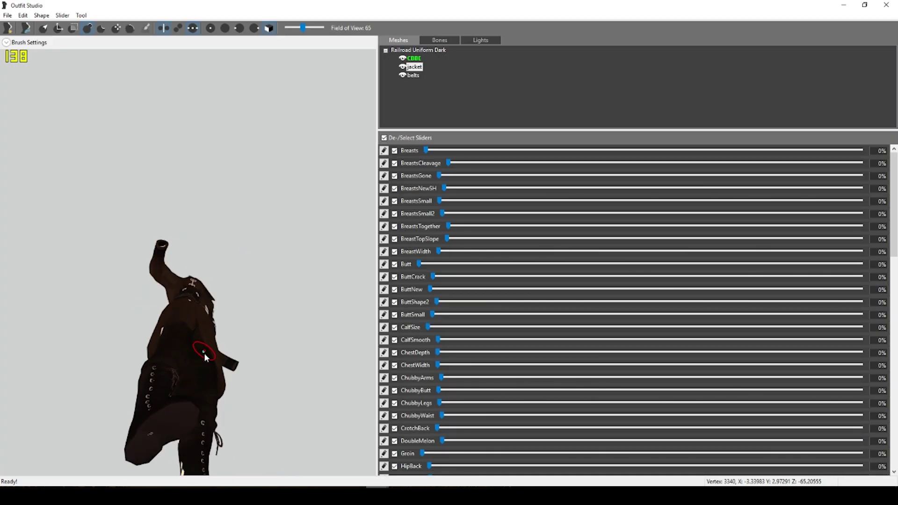
right_click_drag(176, 344, 308, 361)
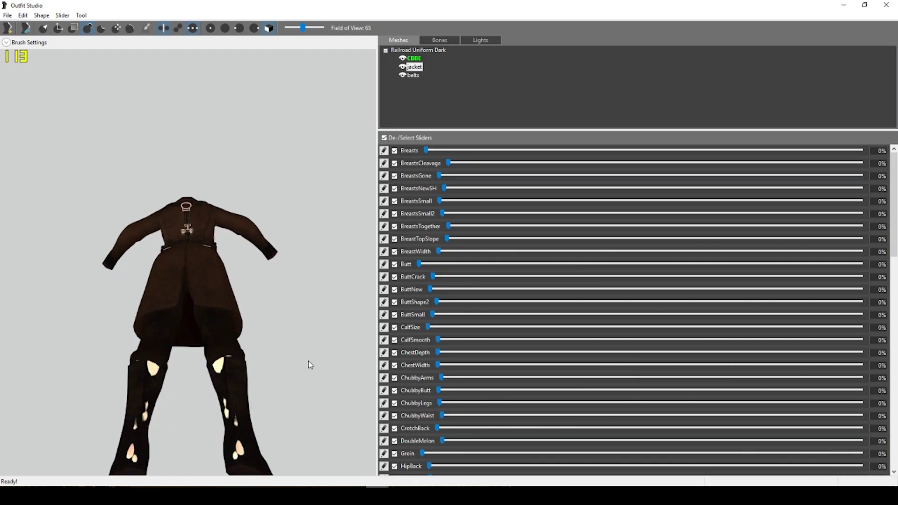
- Reduce the brush size to 0.101
left_click(6, 42)
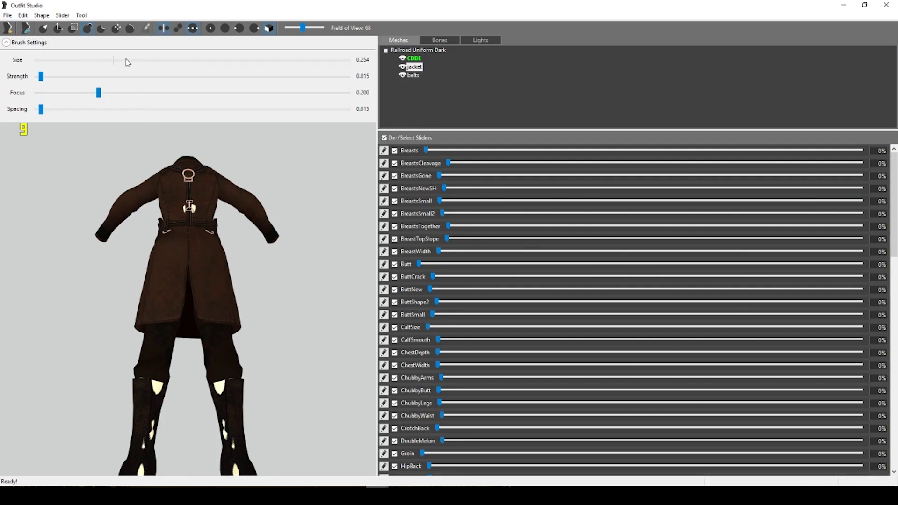
left_click_drag(182, 66, 170, 65)
right_click_drag(213, 348, 159, 262)
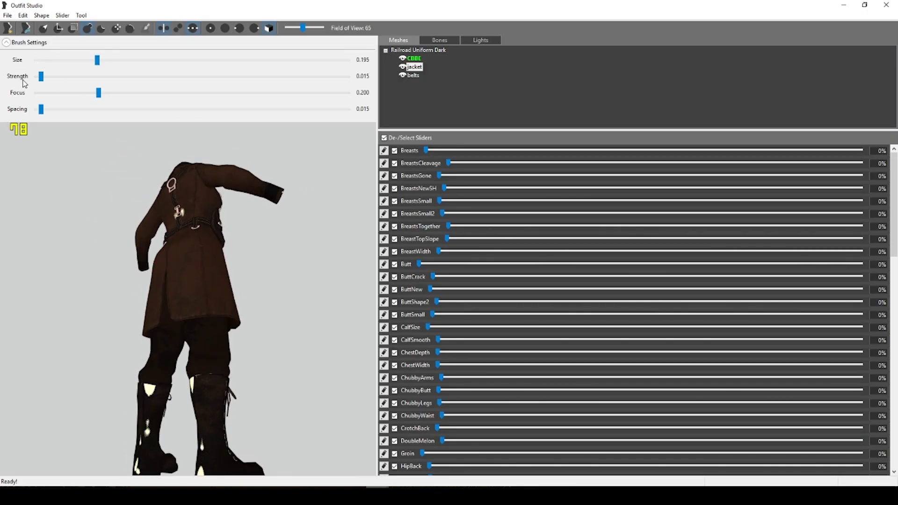
left_click(6, 42)
mouse_move(131, 194)
right_mouse_down()
mouse_move(178, 201)
mouse_move(135, 194)
mouse_move(102, 224)
mouse_move(170, 246)
mouse_move(195, 231)
mouse_move(159, 239)
mouse_move(185, 140)
right_mouse_up()
scroll(134, 195, "up", 3)
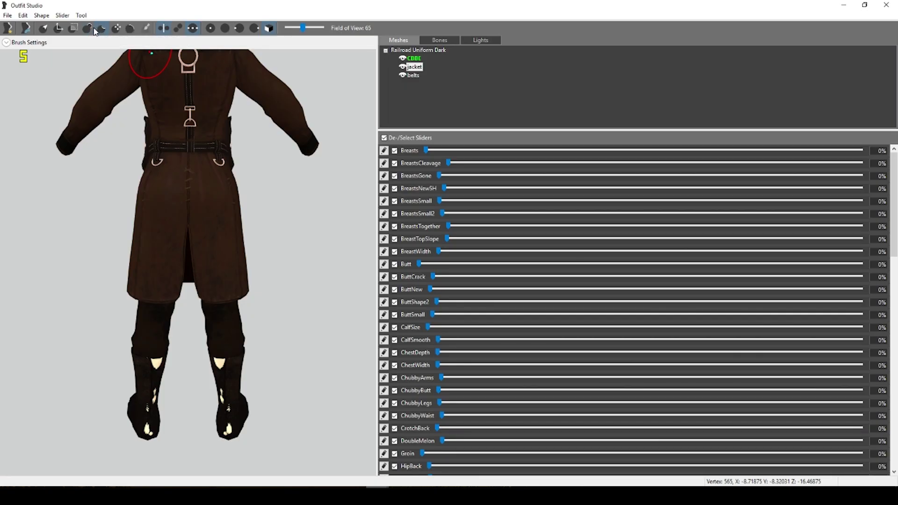
- Switch to the Deflate brush at strength 0.011 and pull in the back buckle area
left_click(102, 29)
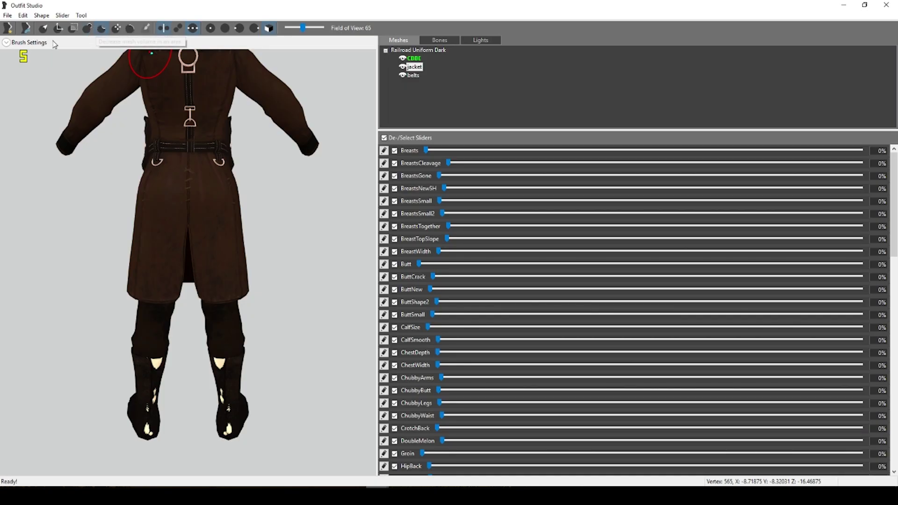
left_click(7, 43)
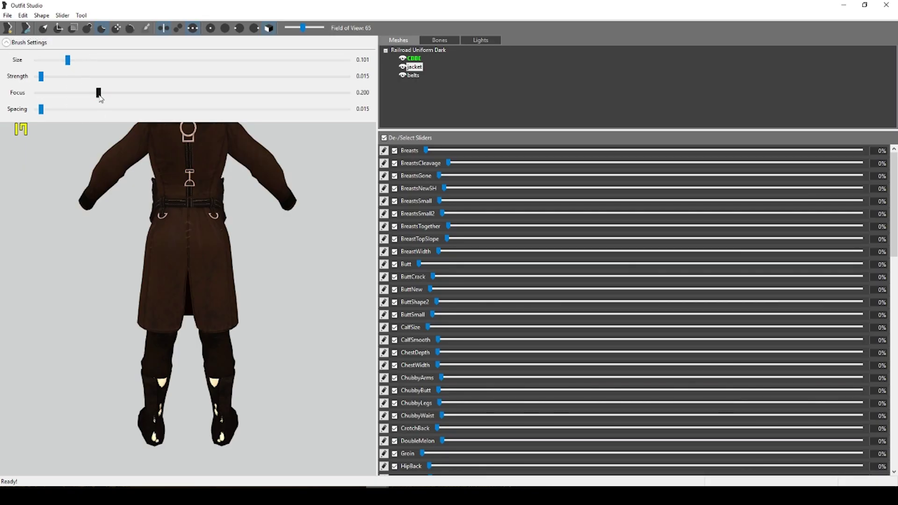
left_click_drag(41, 76, 40, 76)
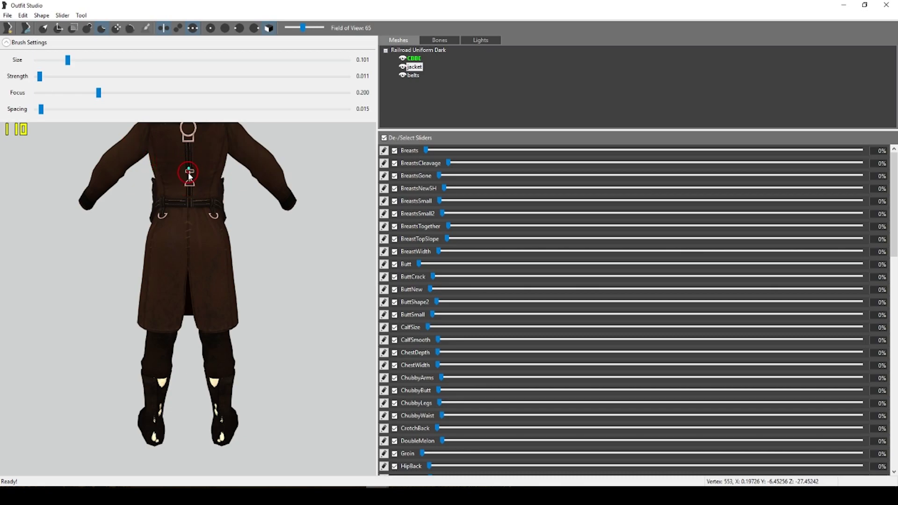
left_click(6, 42)
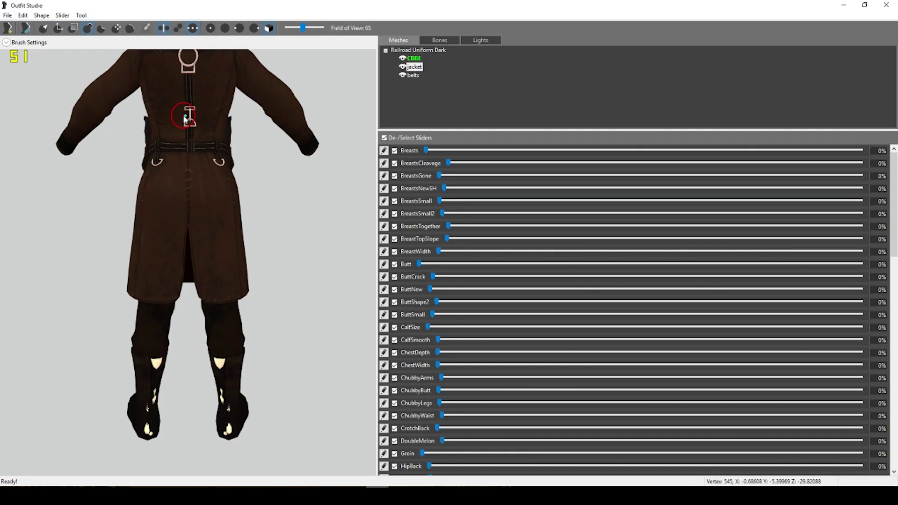
mouse_move(189, 116)
right_mouse_down()
mouse_move(151, 131)
mouse_move(211, 133)
mouse_move(227, 120)
mouse_move(120, 120)
mouse_move(145, 149)
mouse_move(183, 147)
mouse_move(114, 211)
mouse_move(140, 197)
mouse_move(70, 221)
mouse_move(1, 206)
right_mouse_up()
scroll(58, 181, "down", 5)
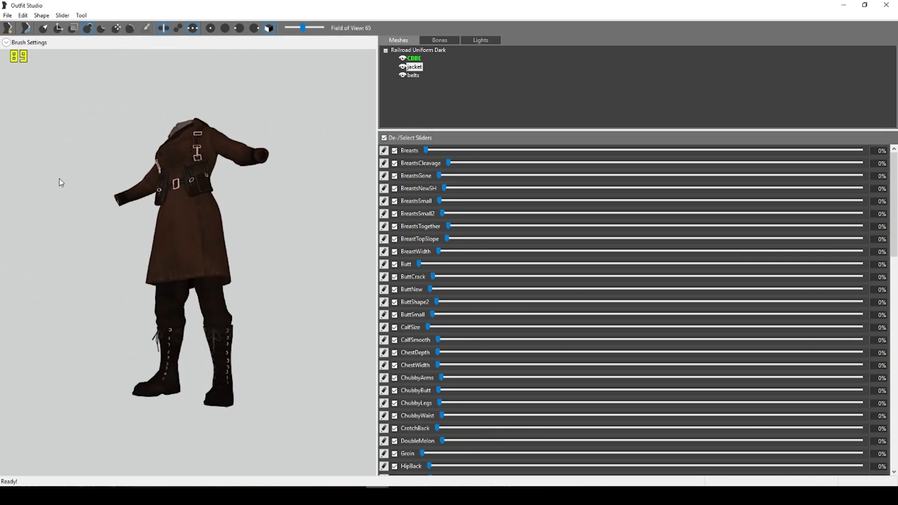
right_click_drag(58, 181, 218, 294)
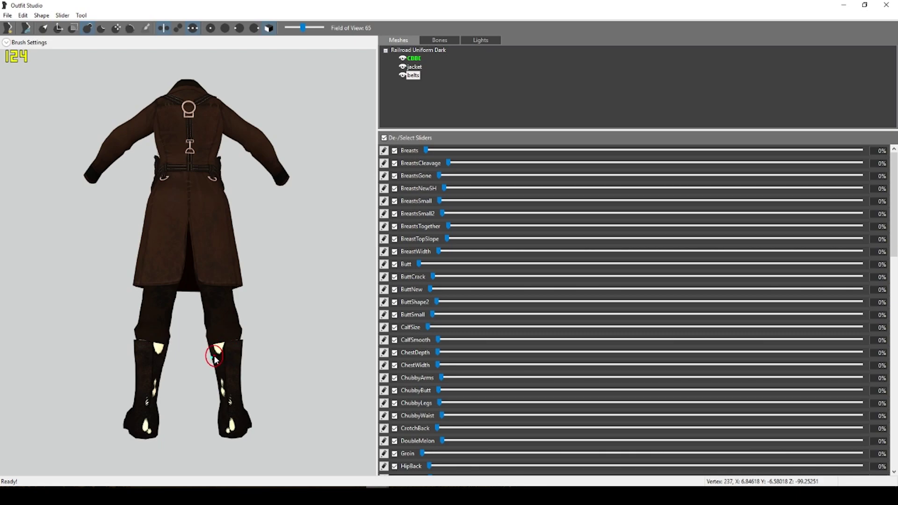
- Brush away the white body spots on the boots and orbit to confirm nothing clips
mouse_move(219, 410)
left_mouse_down()
mouse_move(216, 377)
mouse_move(234, 411)
mouse_move(230, 403)
left_mouse_up()
right_click_drag(234, 436, 181, 395)
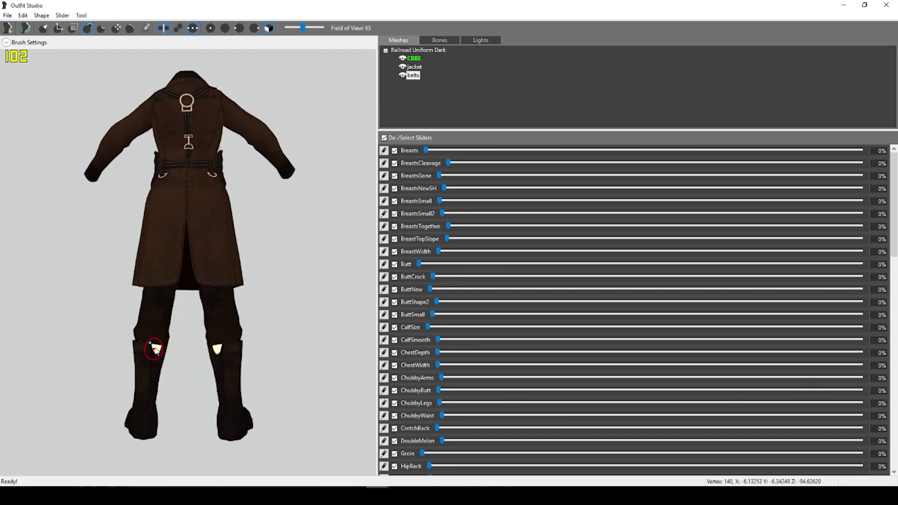
right_click_drag(176, 353, 145, 357)
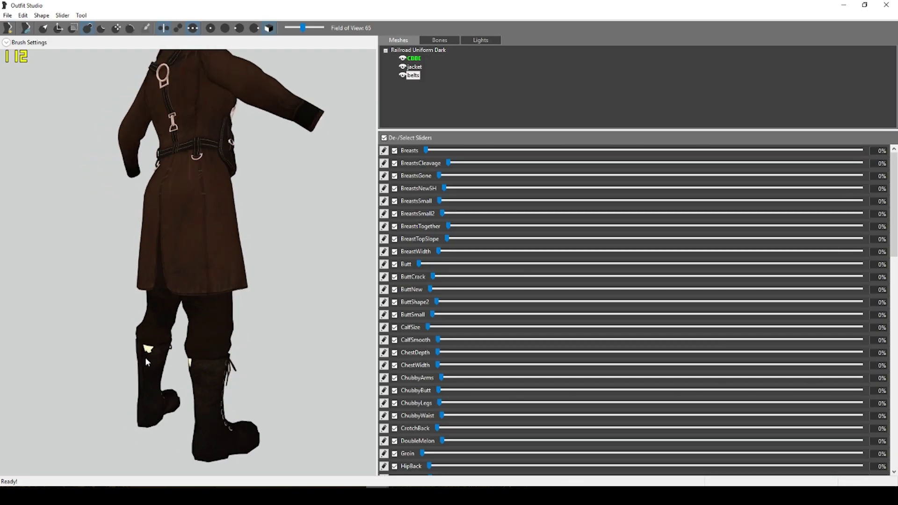
scroll(145, 358, "up", 4)
scroll(201, 385, "down", 4)
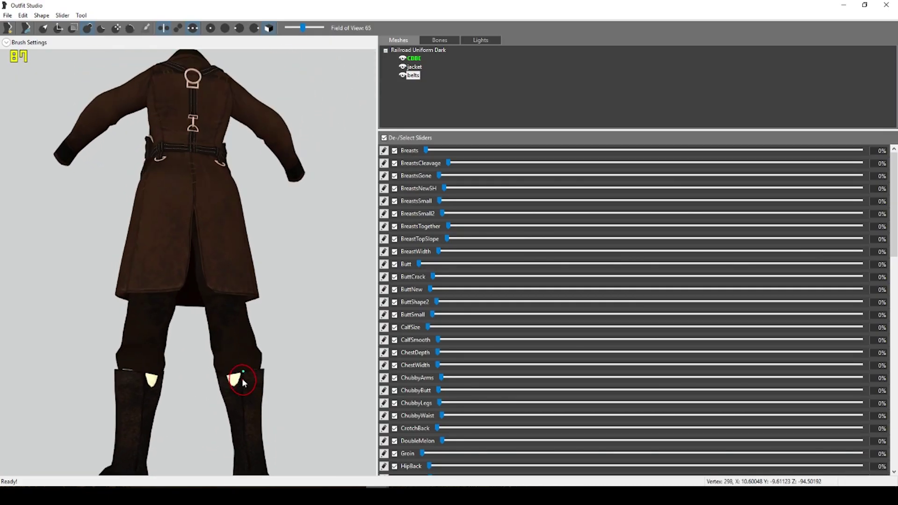
scroll(242, 379, "up", 4)
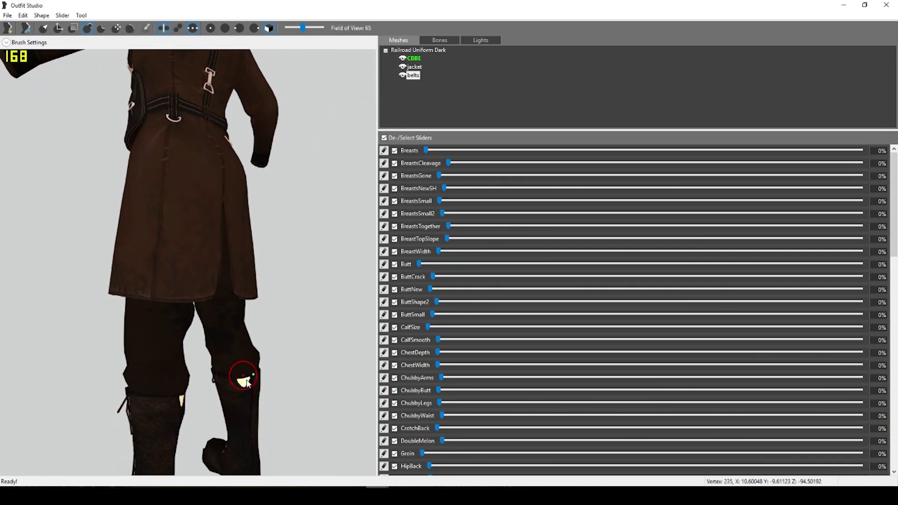
mouse_move(267, 393)
right_mouse_down()
mouse_move(140, 403)
mouse_move(265, 358)
mouse_move(291, 358)
right_mouse_up()
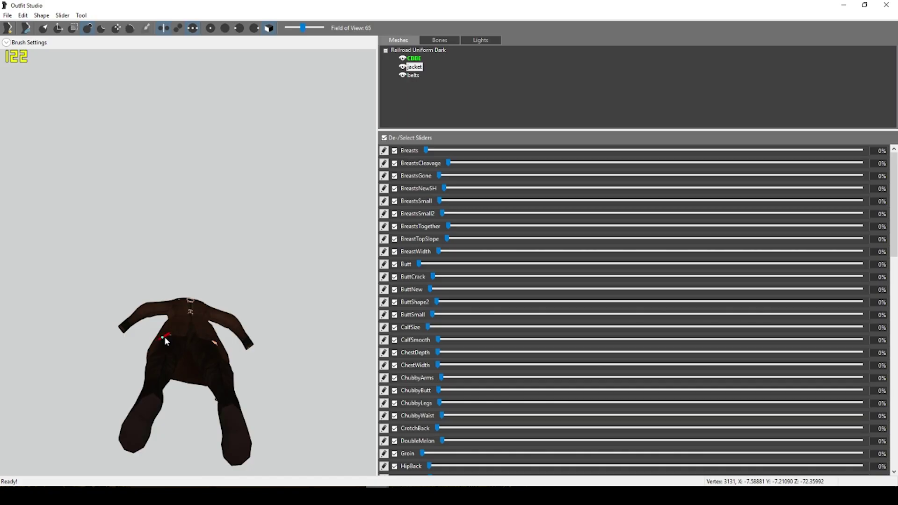
mouse_move(205, 339)
right_mouse_down()
mouse_move(260, 335)
mouse_move(220, 347)
mouse_move(186, 338)
mouse_move(220, 314)
mouse_move(222, 255)
mouse_move(301, 262)
mouse_move(199, 276)
mouse_move(288, 267)
mouse_move(213, 283)
mouse_move(90, 279)
right_mouse_up()
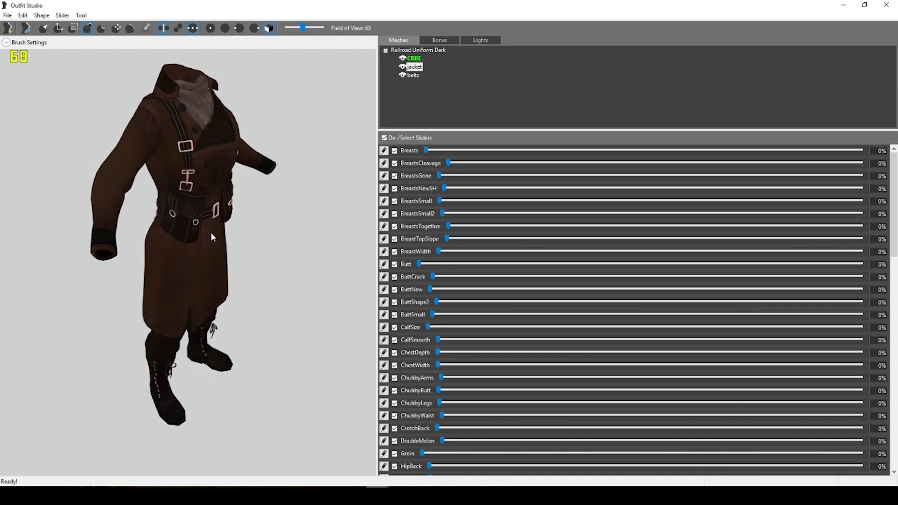
right_click_drag(211, 234, 168, 227)
mouse_move(280, 235)
right_mouse_down()
mouse_move(158, 227)
mouse_move(256, 225)
right_mouse_up()
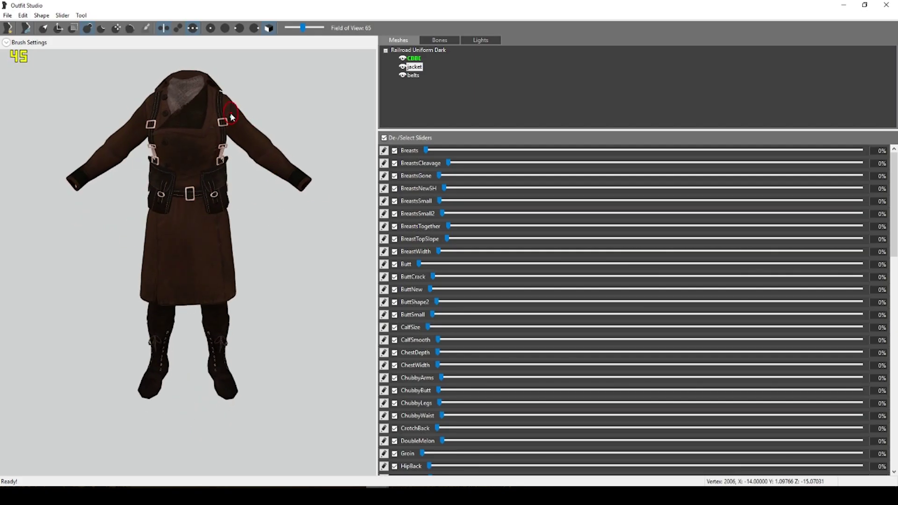
- Set the edited outfit as the new base shape
left_click(63, 15)
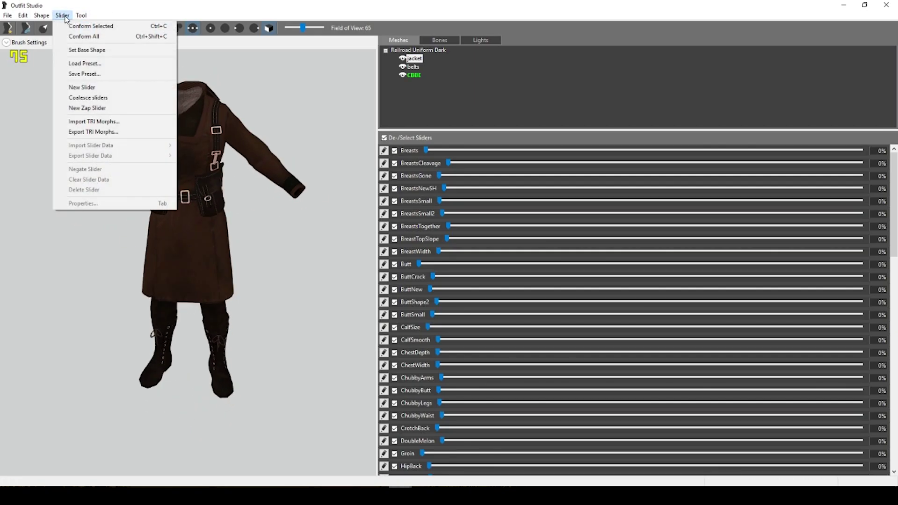
left_click(85, 50)
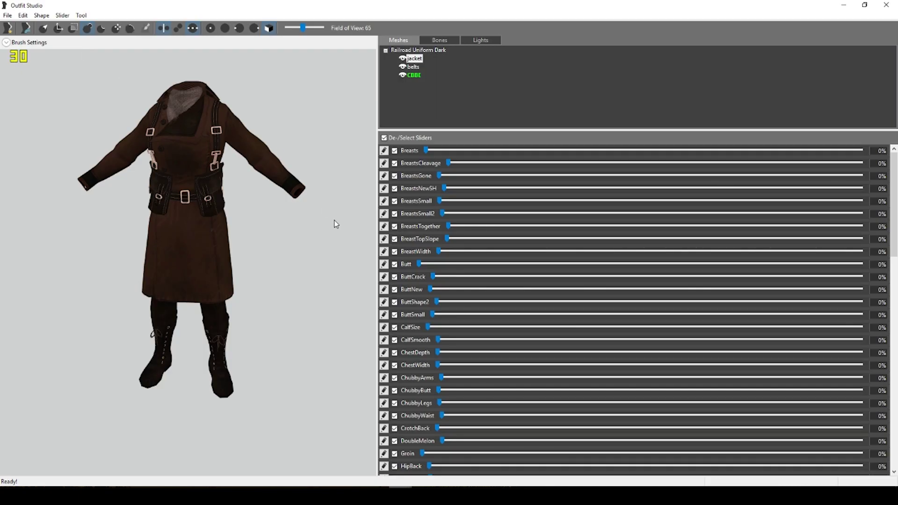
right_click_drag(274, 217, 196, 141)
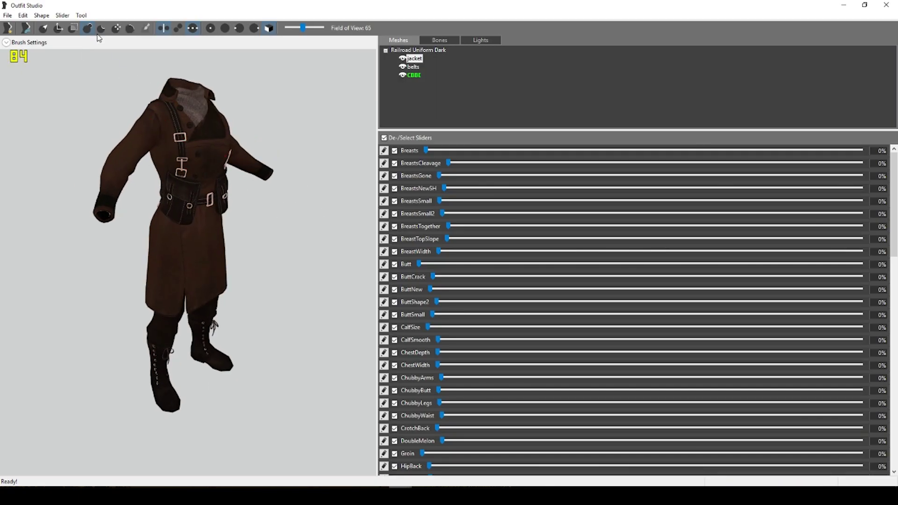
- Conform the selected jacket, then all shapes, to the CBBE sliders
left_click(62, 15)
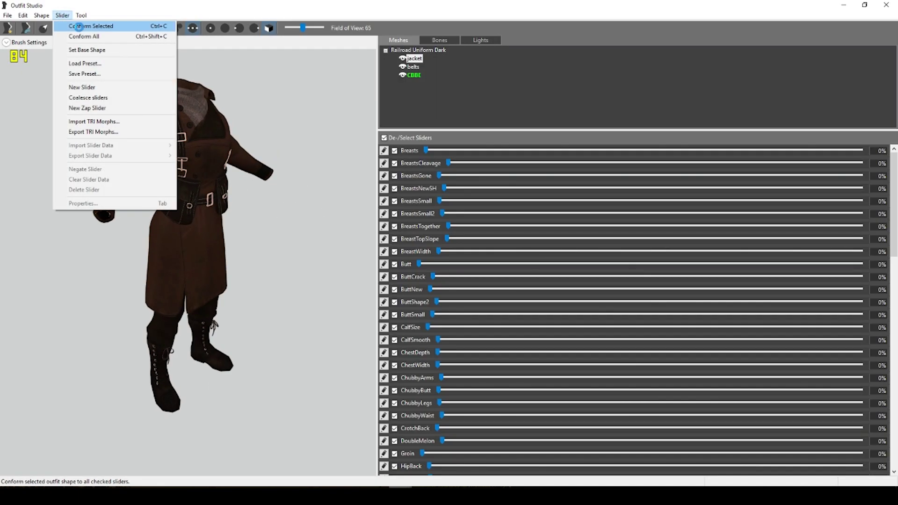
left_click(78, 27)
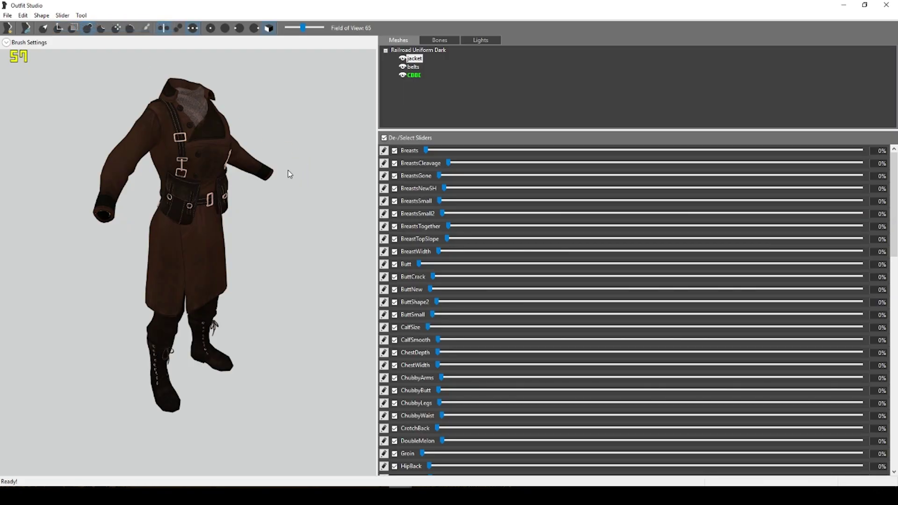
left_click(62, 15)
left_click(78, 36)
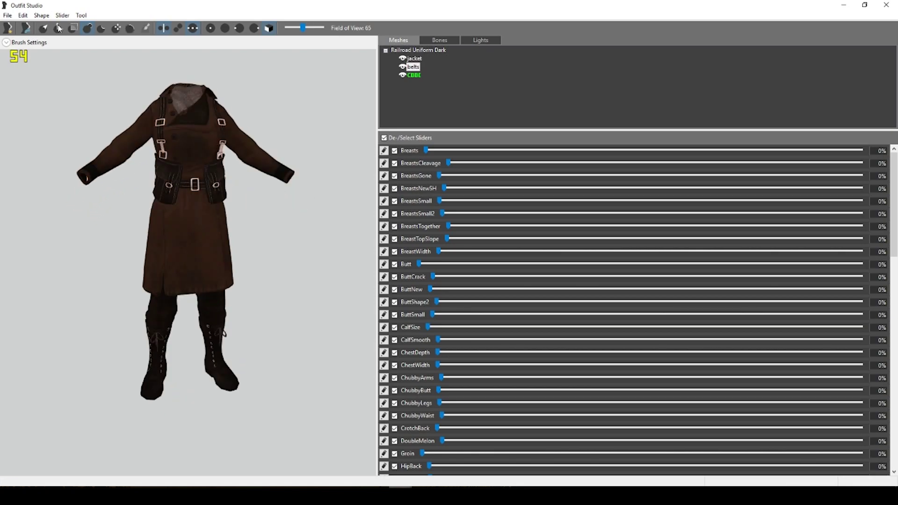
- Open Save Project As and check the Railroad Uniform Dark display name
left_click(7, 16)
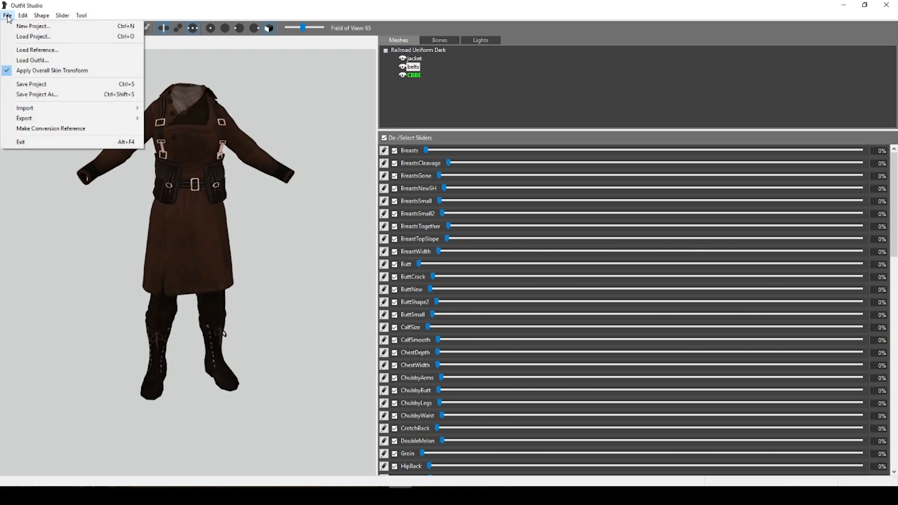
left_click(55, 95)
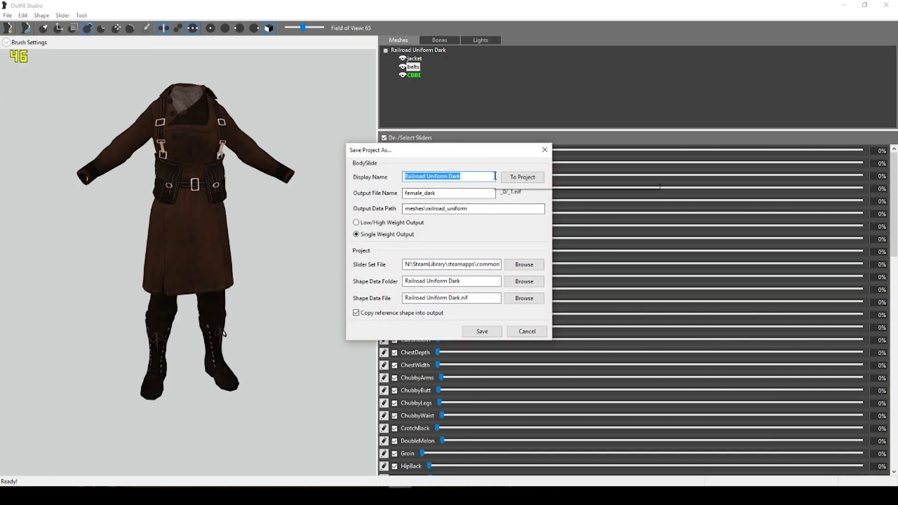
left_click(416, 178)
key("End")
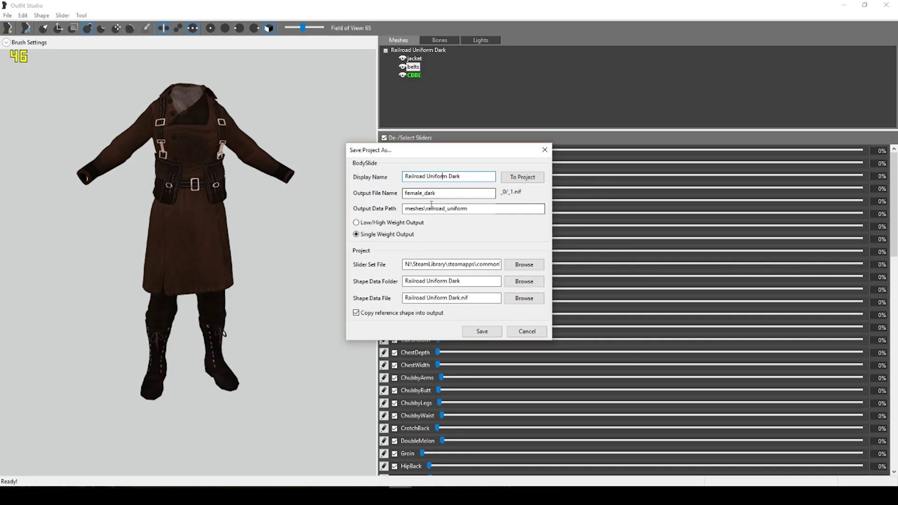
left_click(444, 178)
- Untick Copy reference shape into output, save to meshes\railroad_uniform, and accept the cloth data
mouse_move(394, 320)
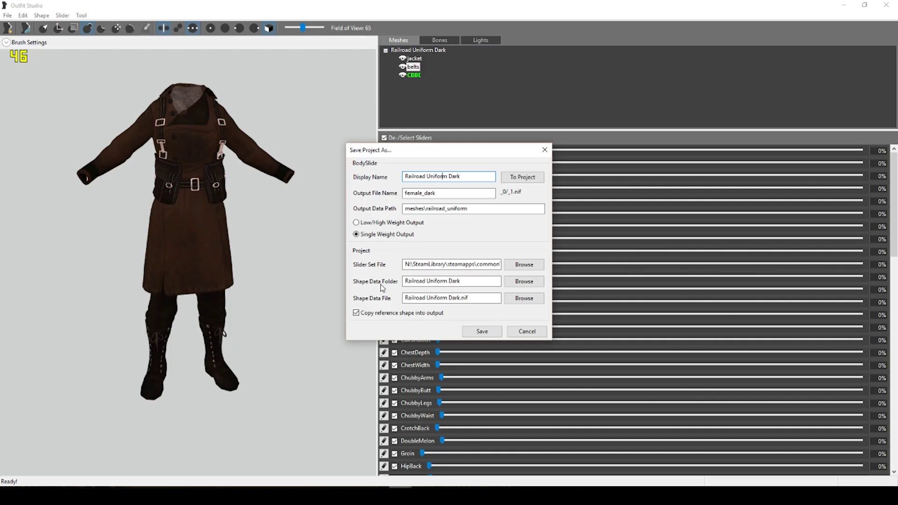
left_click(357, 313)
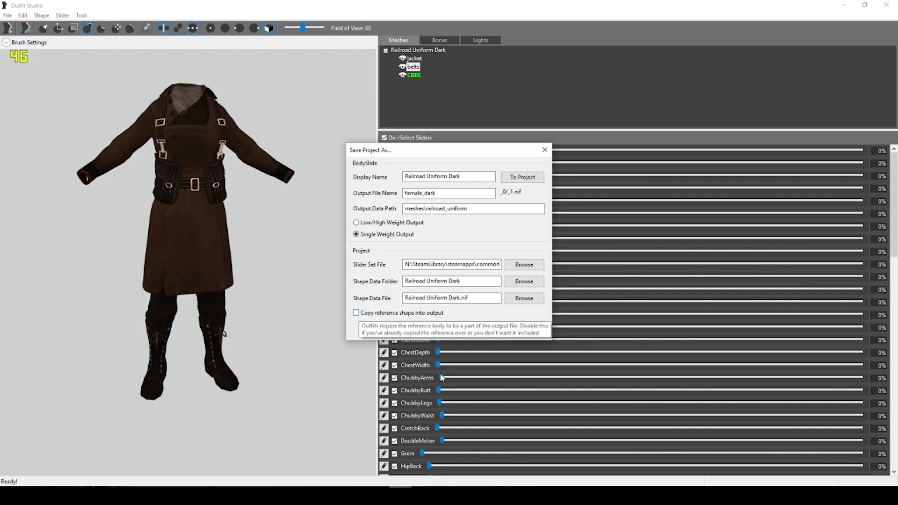
left_click(482, 331)
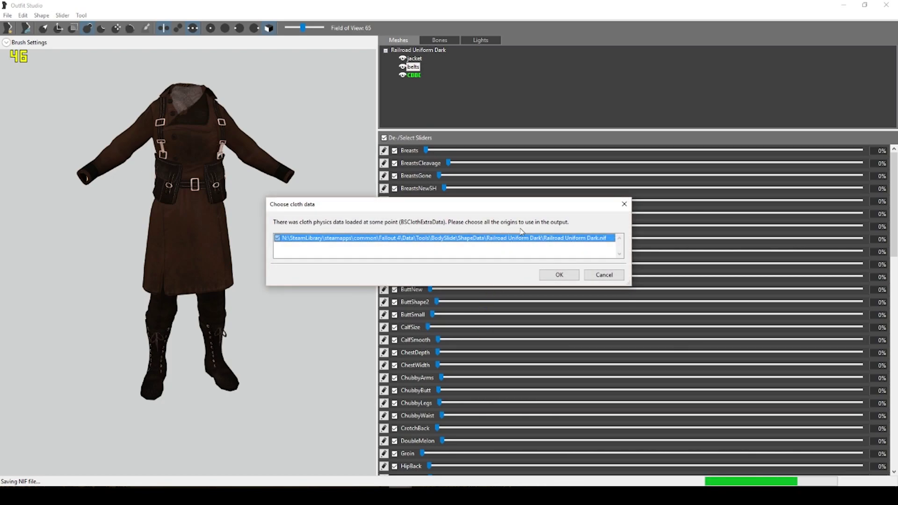
left_click(560, 275)
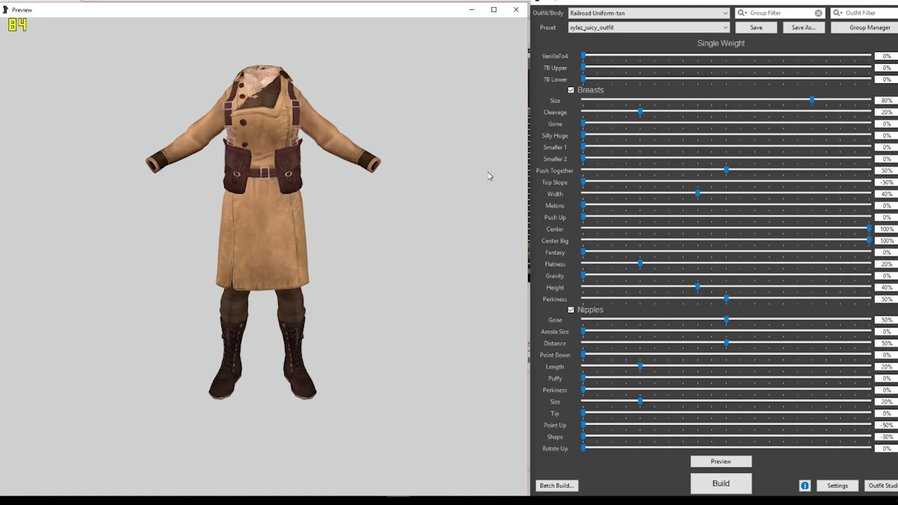
- Choose Railroad Uniform Dark in BodySlide's outfit list and rotate the preview to inspect the coat
left_click_drag(487, 175, 358, 179)
left_click_drag(273, 224, 392, 216)
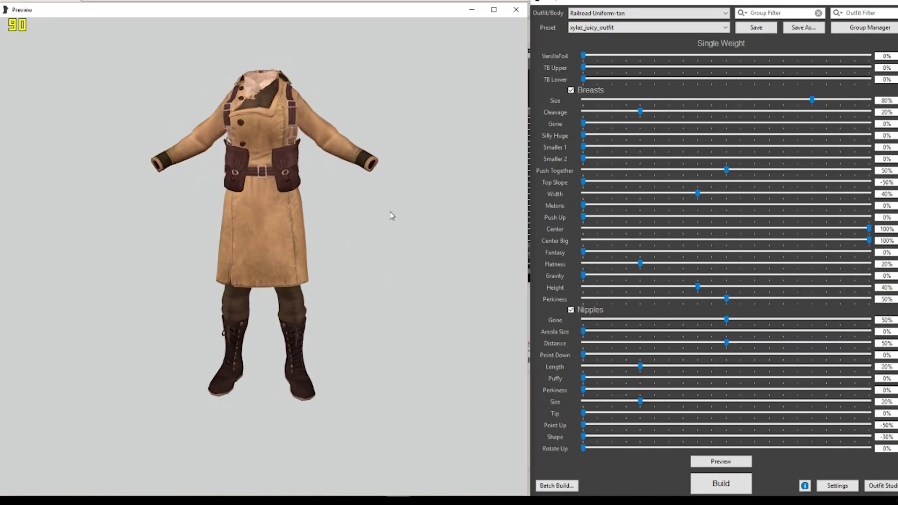
left_click_drag(174, 206, 145, 209)
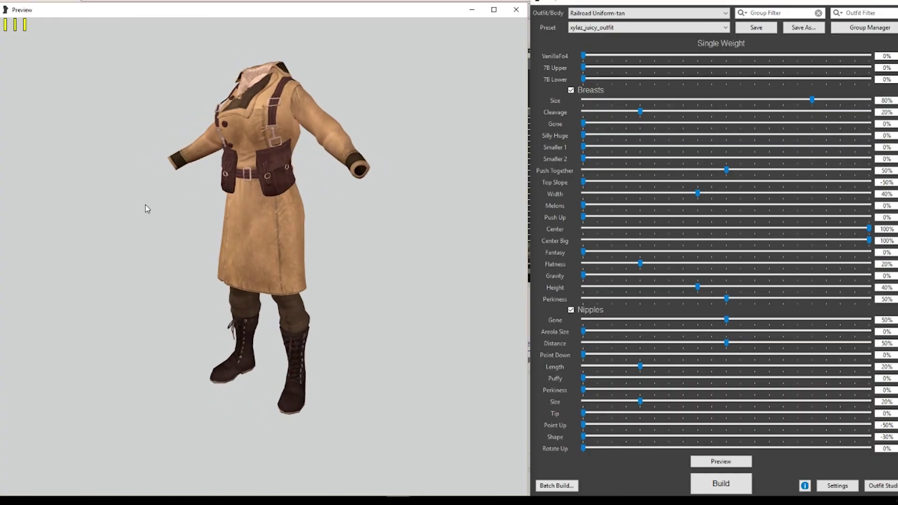
left_click(593, 13)
scroll(622, 57, "up", 3)
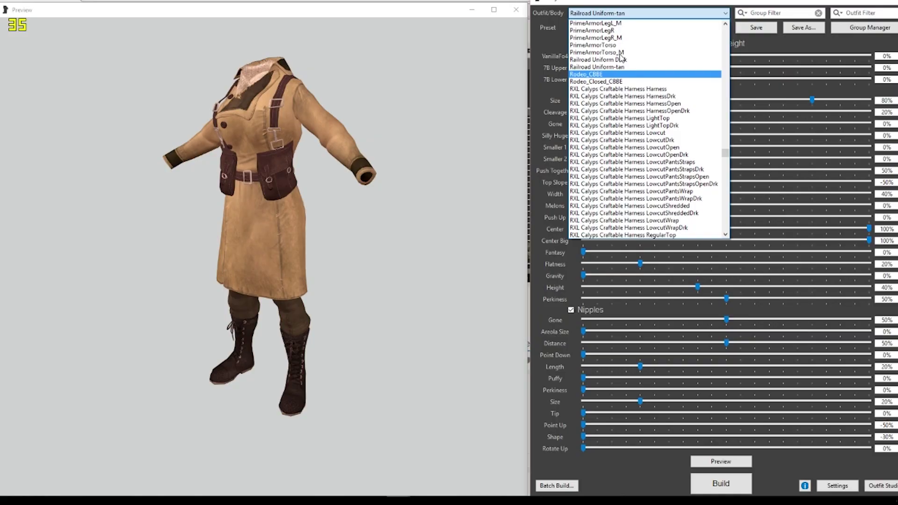
left_click(608, 81)
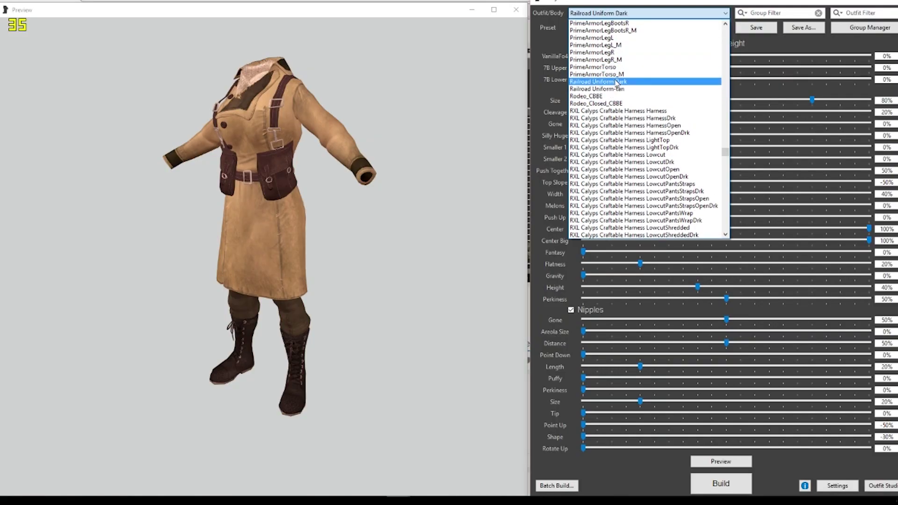
left_click_drag(446, 149, 279, 176)
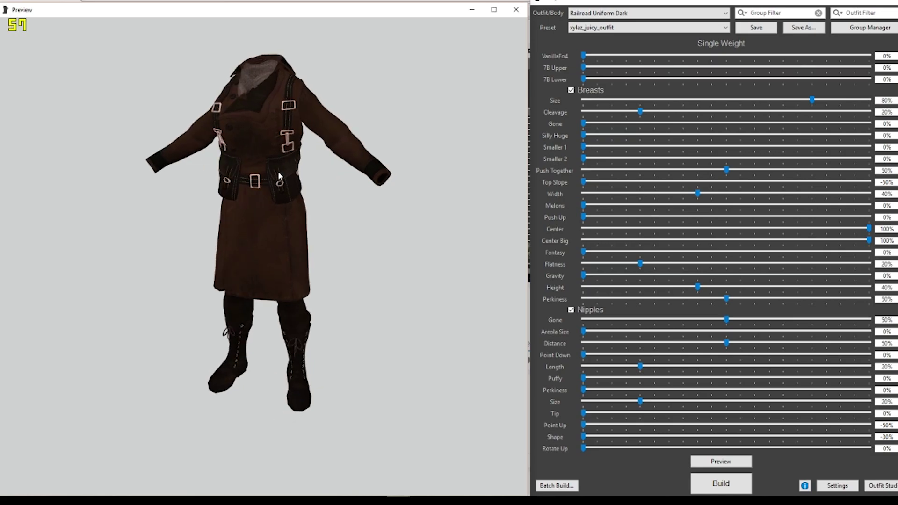
- Preview the xylaz_juicy, CBBE Petite and CBBE Curvy (Outfit) presets on the Railroad Uniform Dark model
left_click(652, 30)
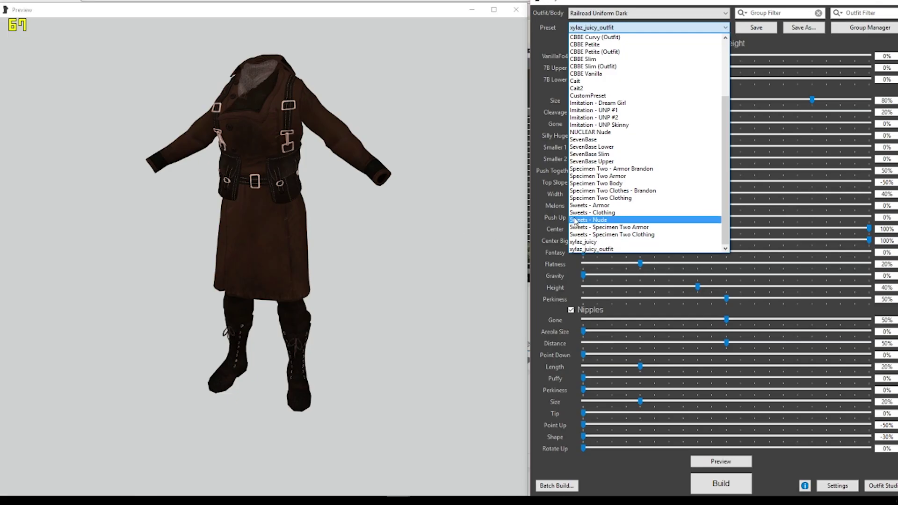
left_click(590, 243)
left_click_drag(356, 224, 465, 216)
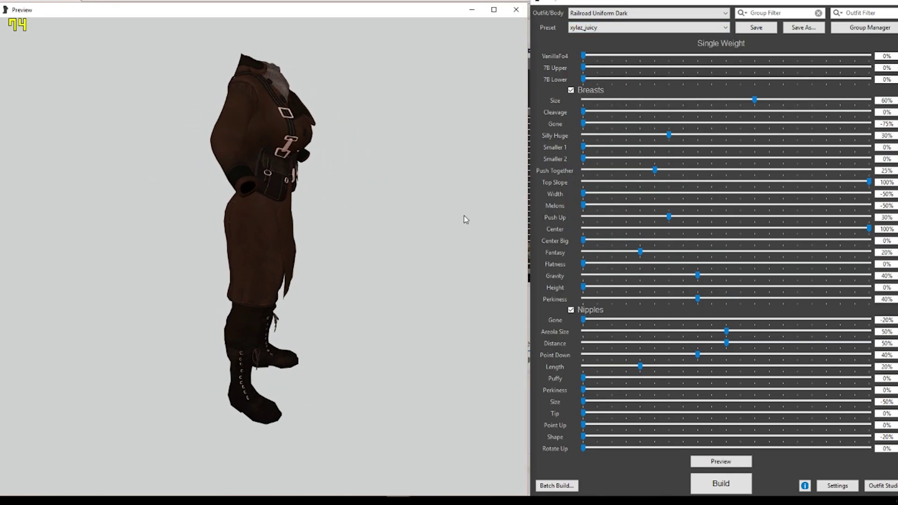
left_click_drag(299, 181, 164, 188)
left_click(620, 29)
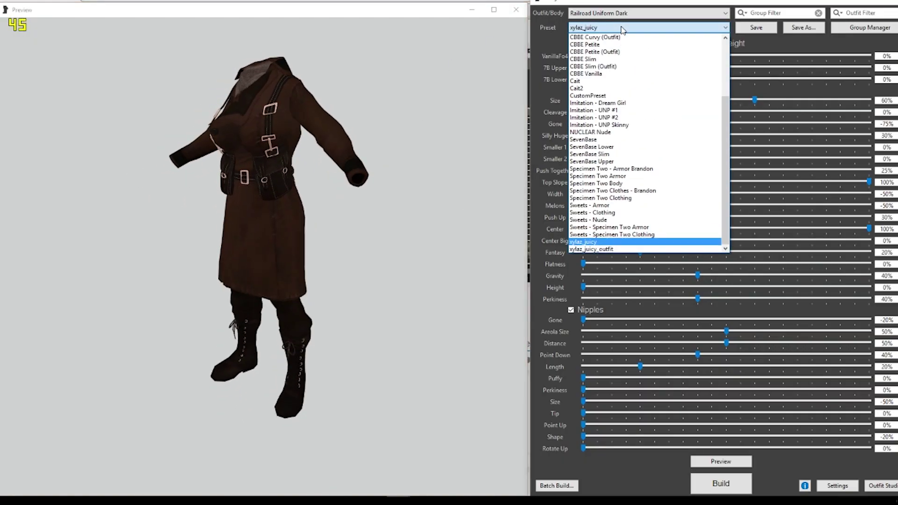
left_click(603, 44)
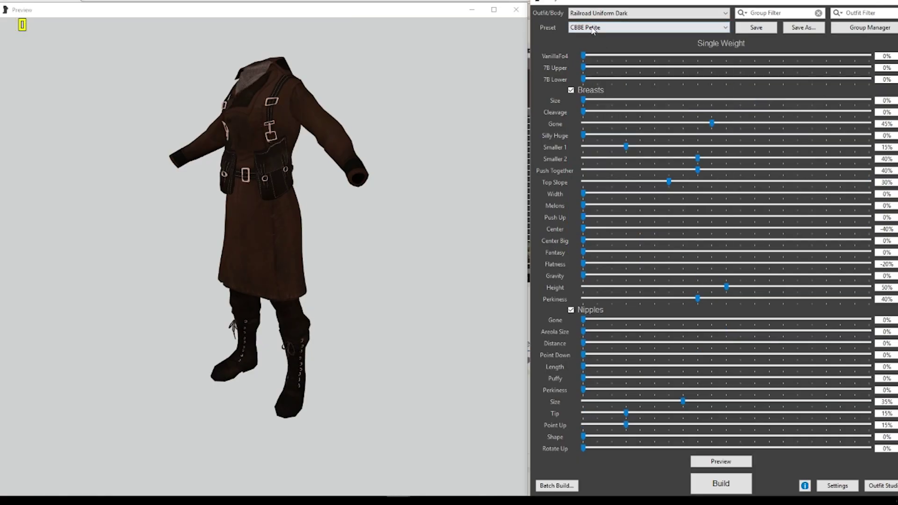
left_click(604, 31)
left_click(605, 35)
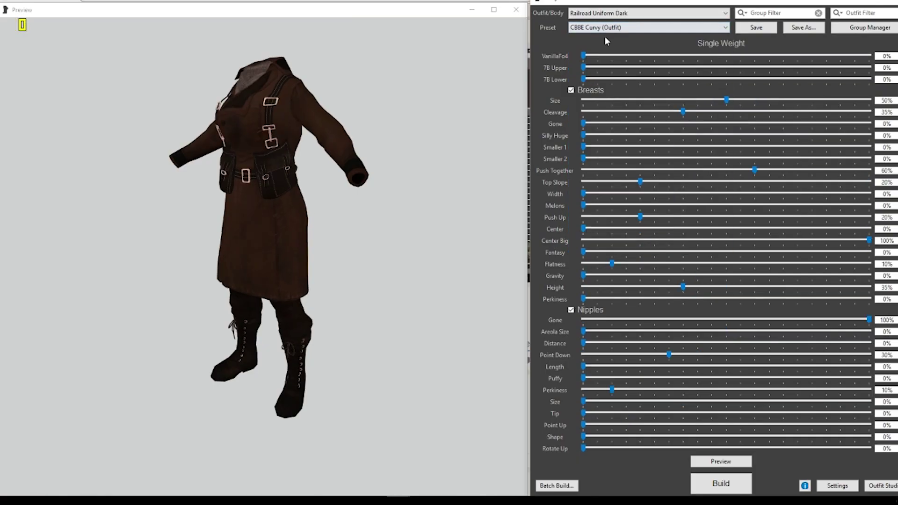
left_click_drag(306, 190, 324, 194)
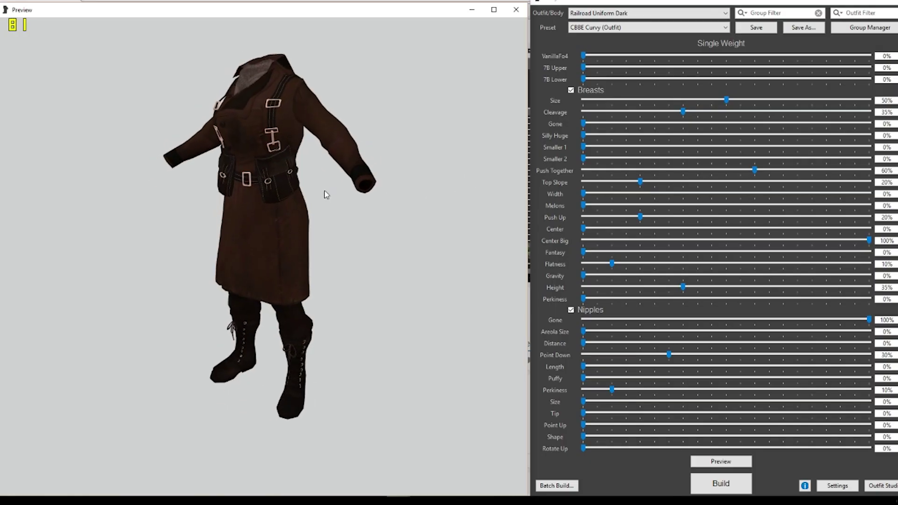
- Switch back to the xylaz_juicy_outfit preset, build the outfit and confirm the success message
left_click(625, 28)
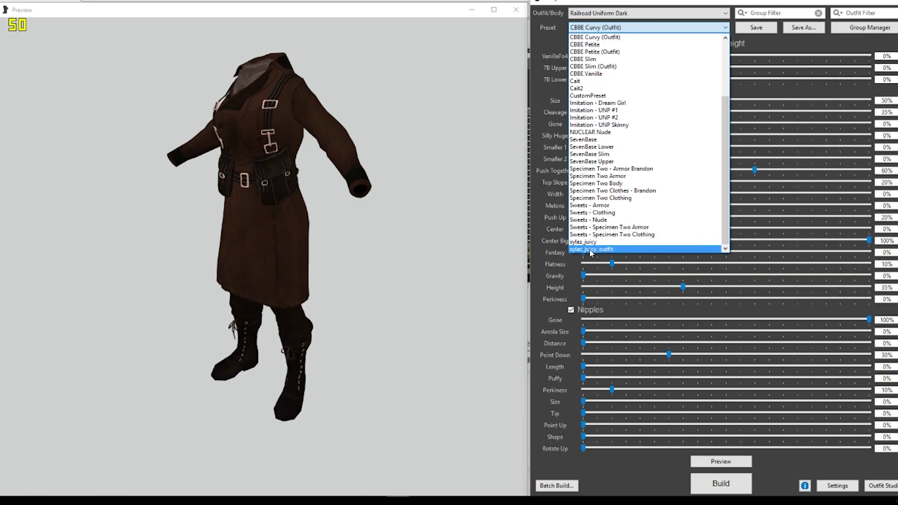
left_click(608, 247)
left_click_drag(313, 220, 335, 214)
scroll(341, 229, "up", 3)
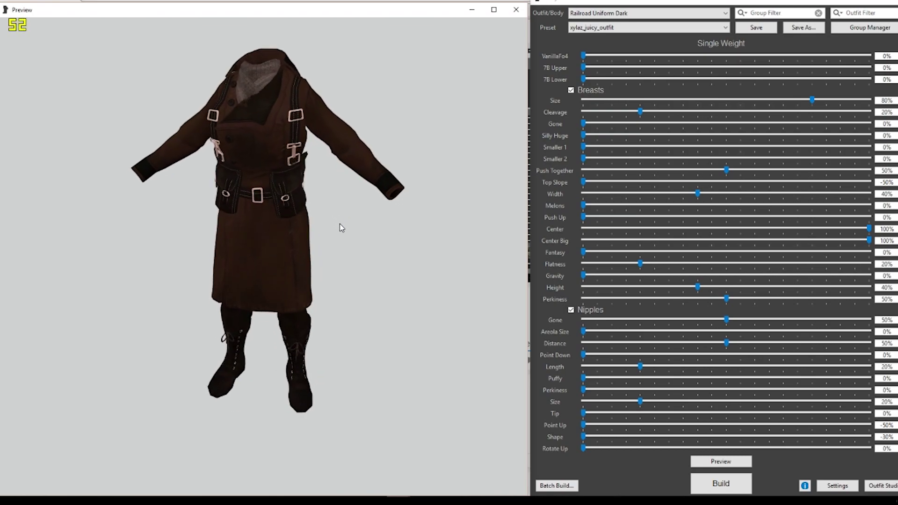
left_click_drag(282, 107, 294, 113)
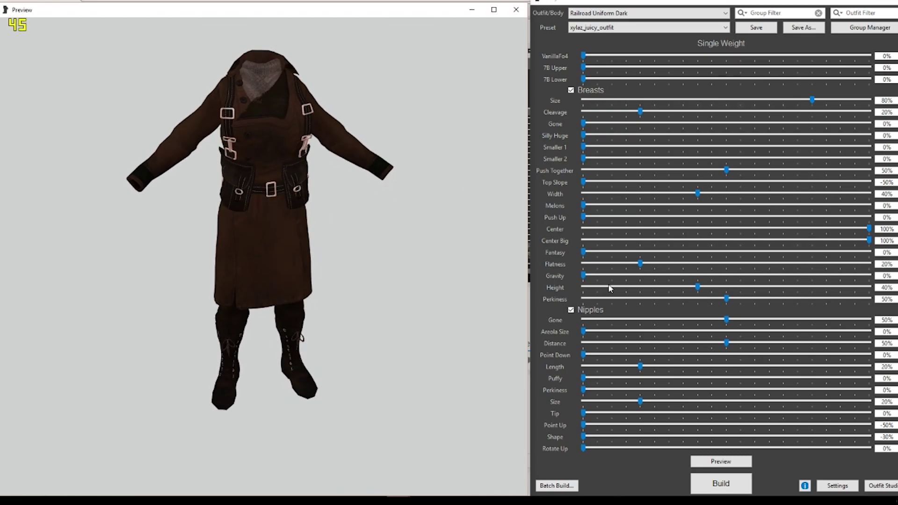
left_click(713, 487)
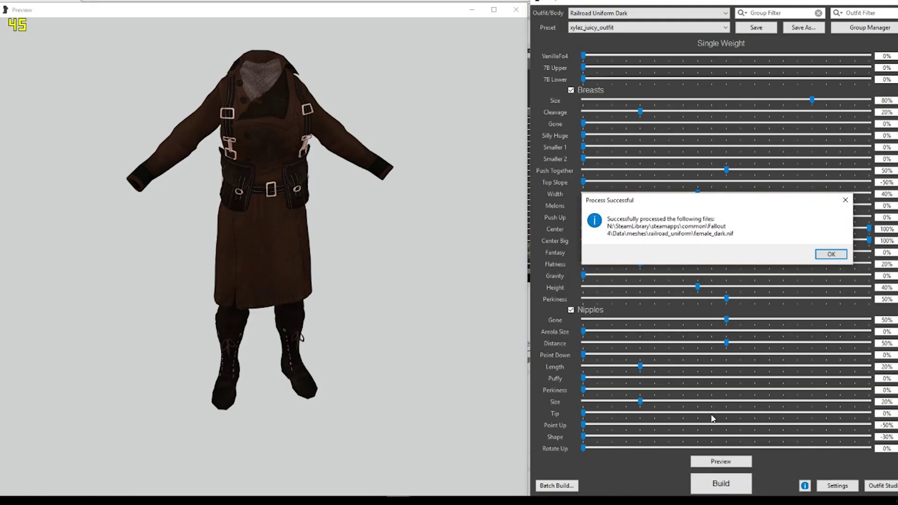
left_click(831, 254)
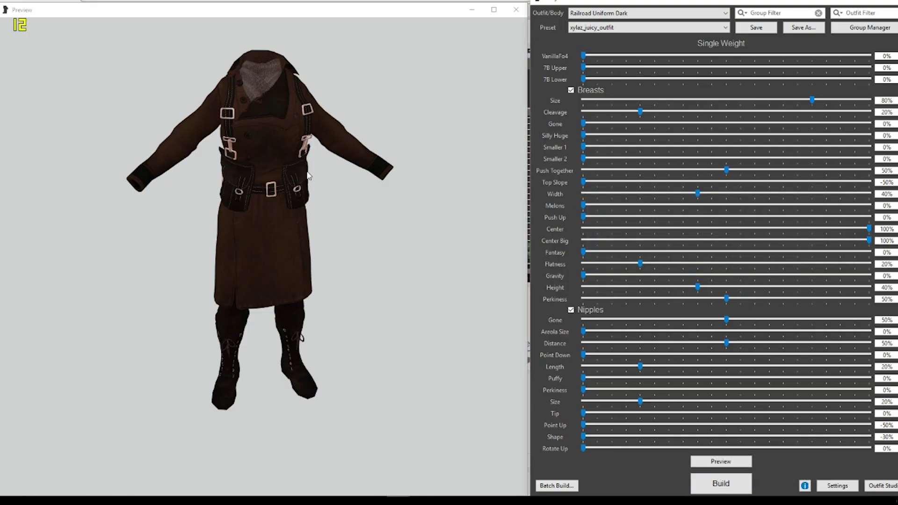
left_click_drag(309, 176, 309, 147)
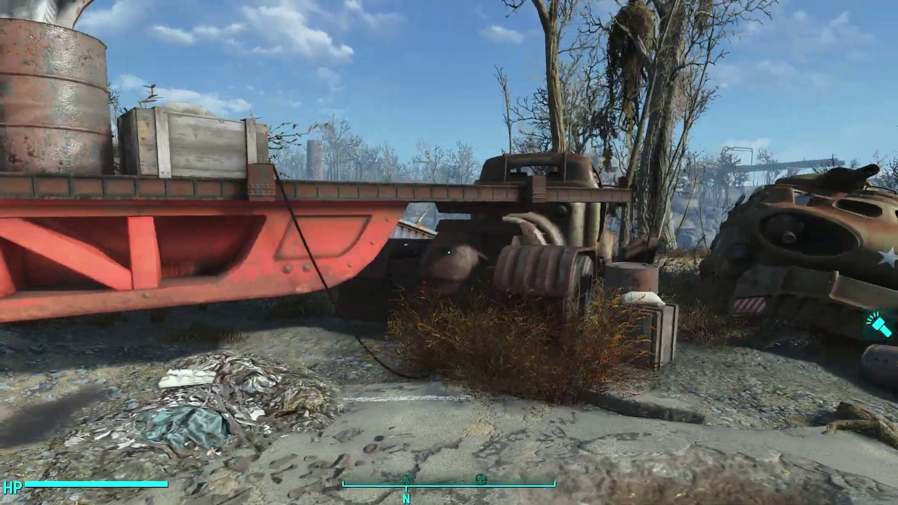
- Walk up to the Railroad Agent and circle her to inspect the dark uniform
key("w")
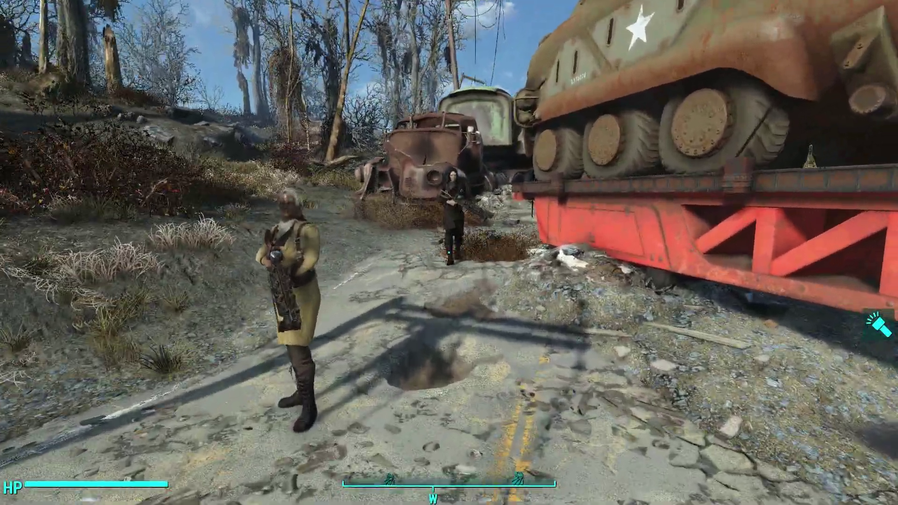
key("a")
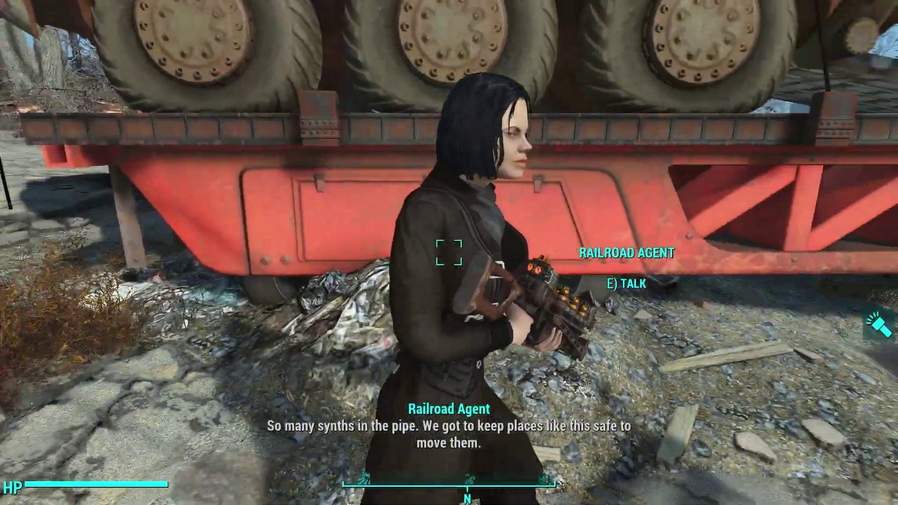